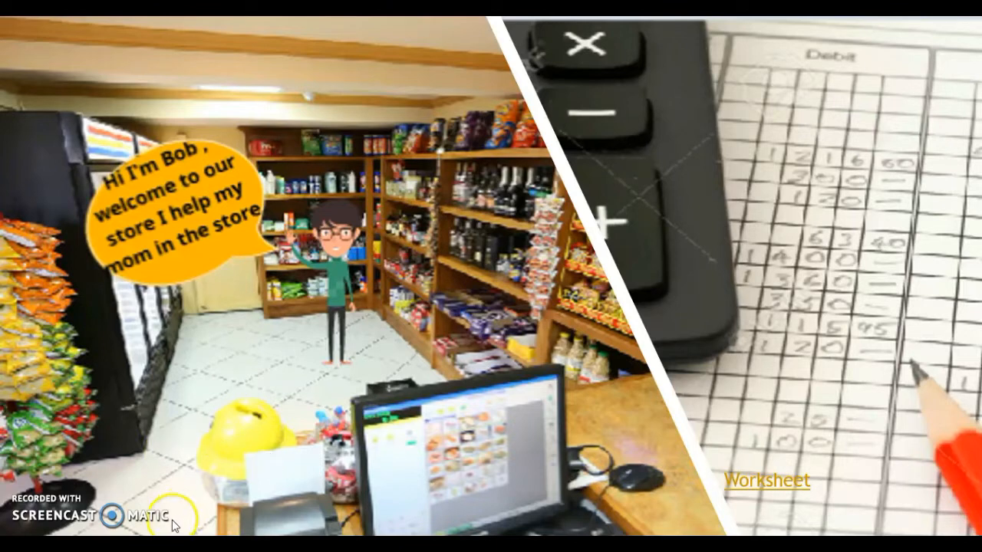
Step: Open the linked worksheet in Excel and copy the whole sales report table, cells A1:E5
click(766, 485)
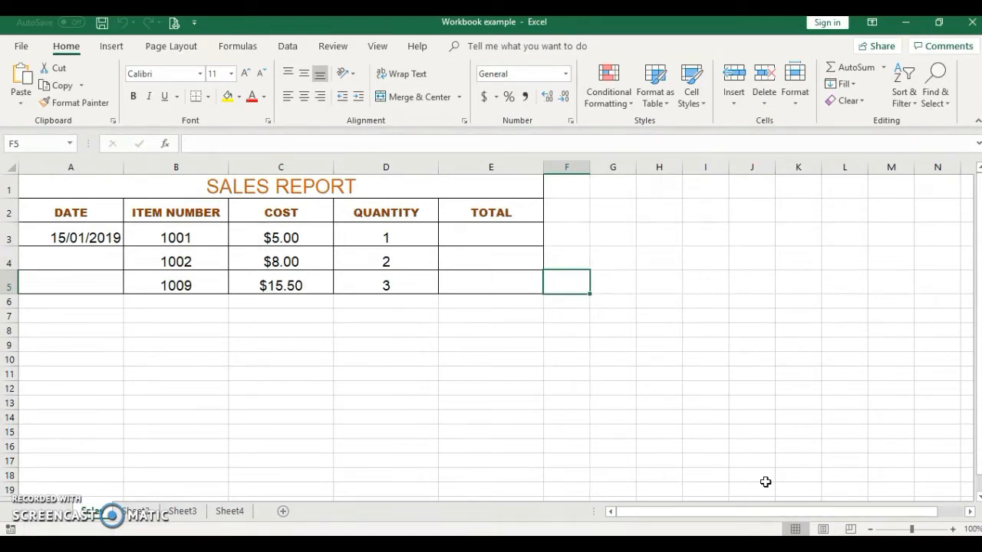
click(300, 186)
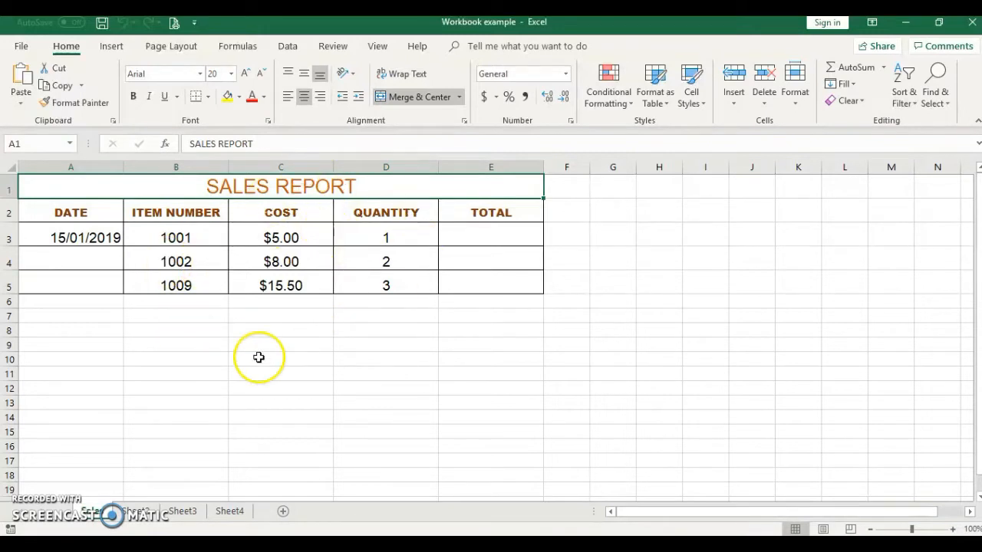
drag(77, 185, 438, 290)
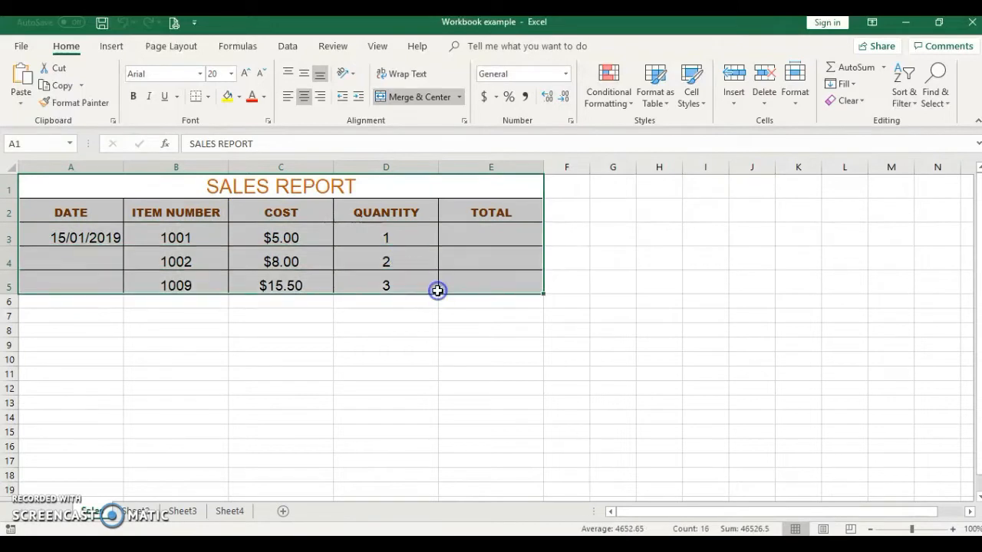
right_click(413, 237)
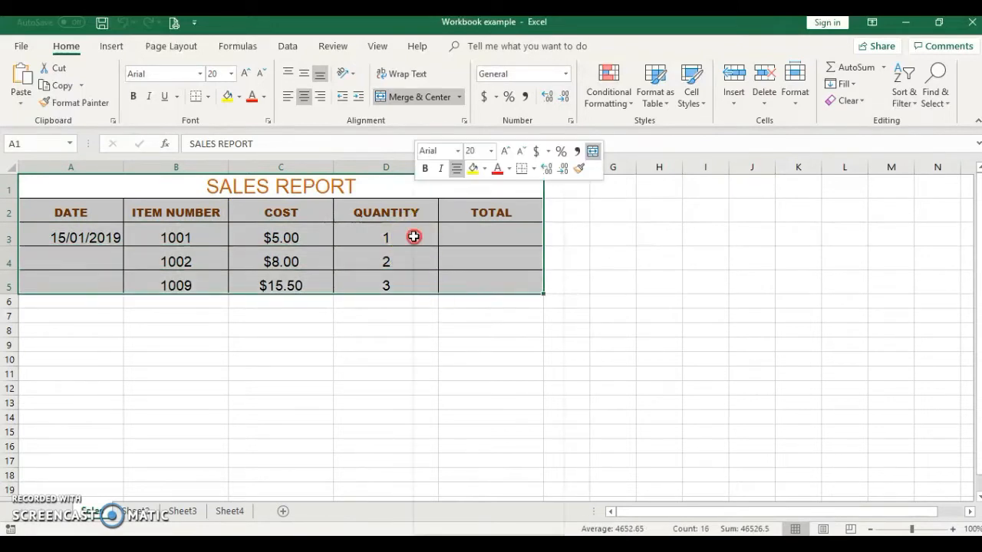
click(449, 221)
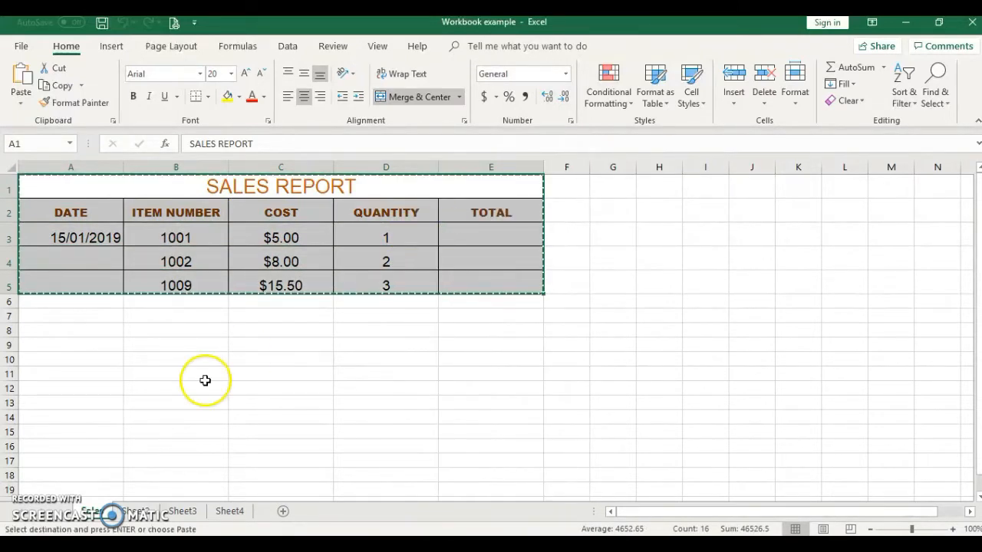
Step: Paste the copied sales report into Sheet2 at cell A1, keeping the source formatting
click(138, 519)
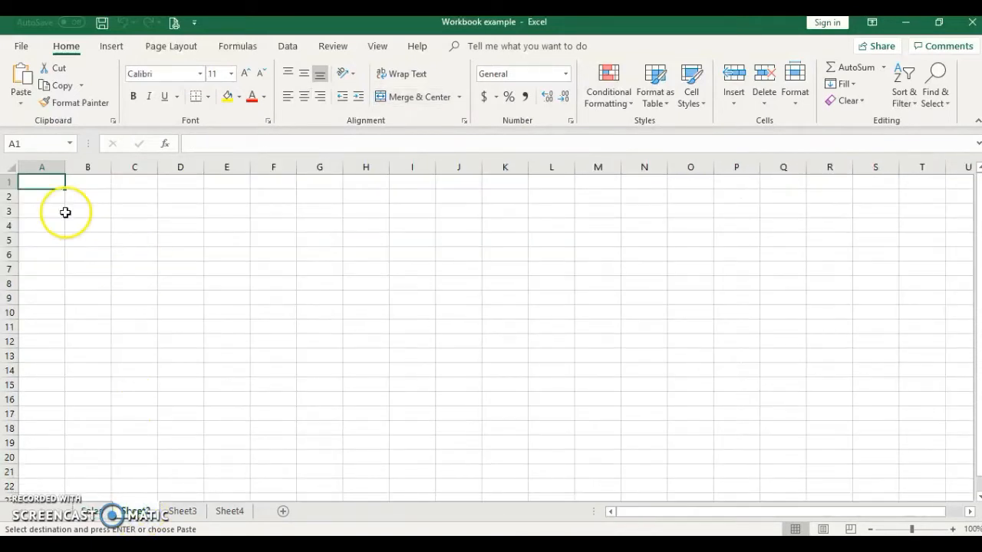
click(23, 107)
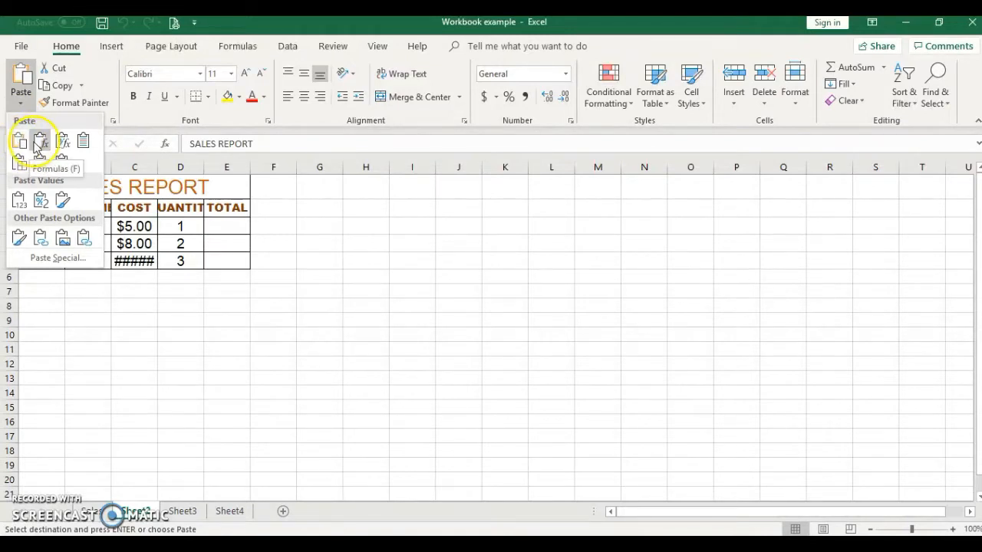
click(41, 145)
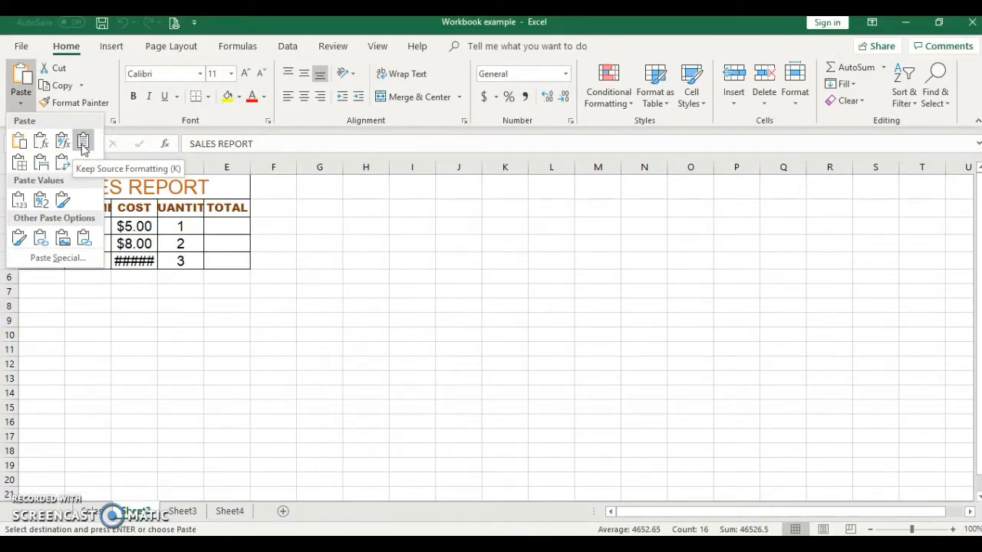
click(83, 142)
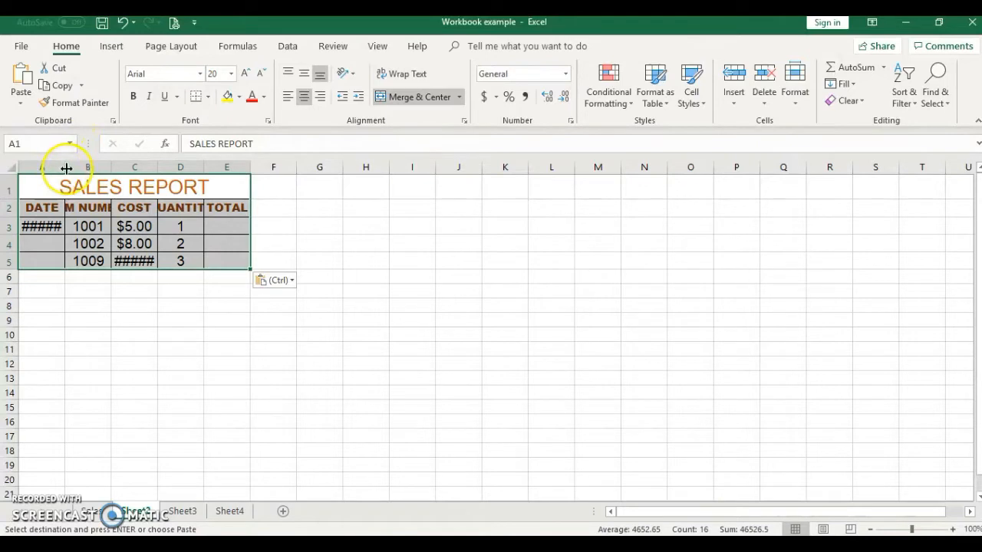
Step: Autofit the widths of columns A to D on Sheet2 to their contents
double_click(65, 167)
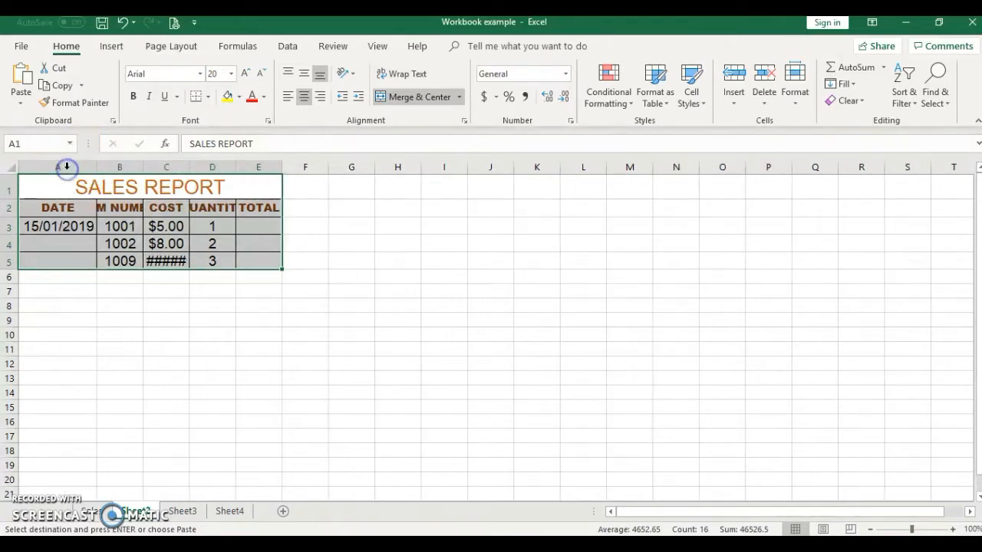
double_click(142, 166)
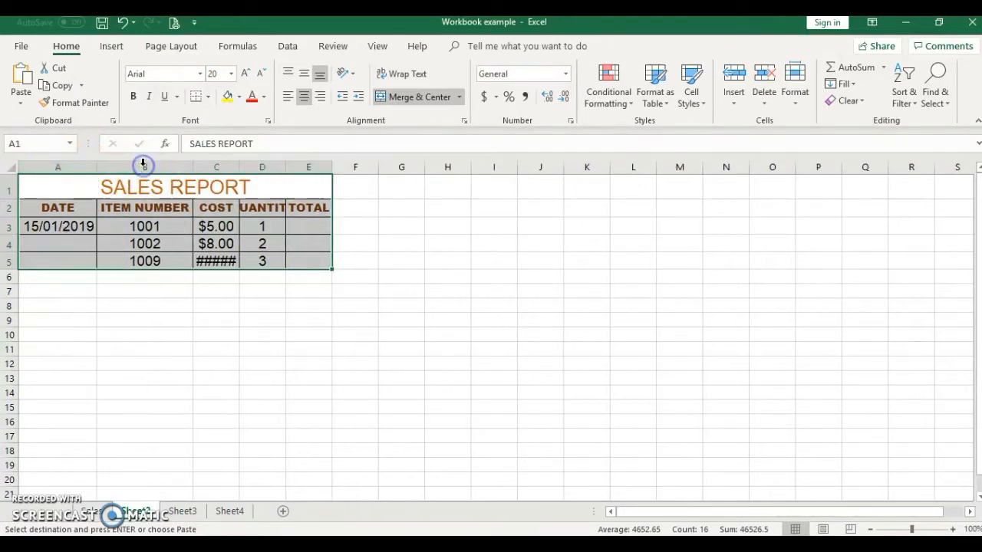
double_click(240, 165)
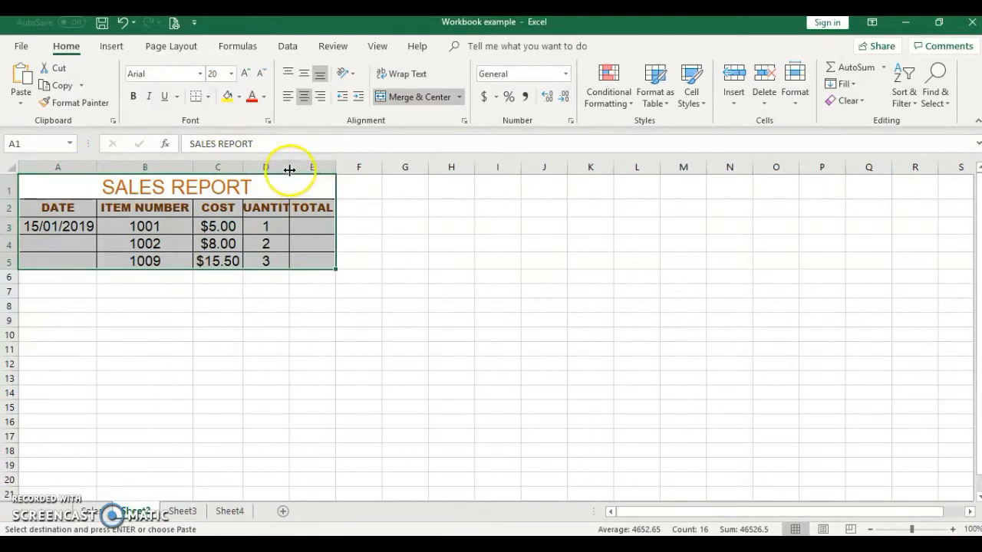
double_click(290, 166)
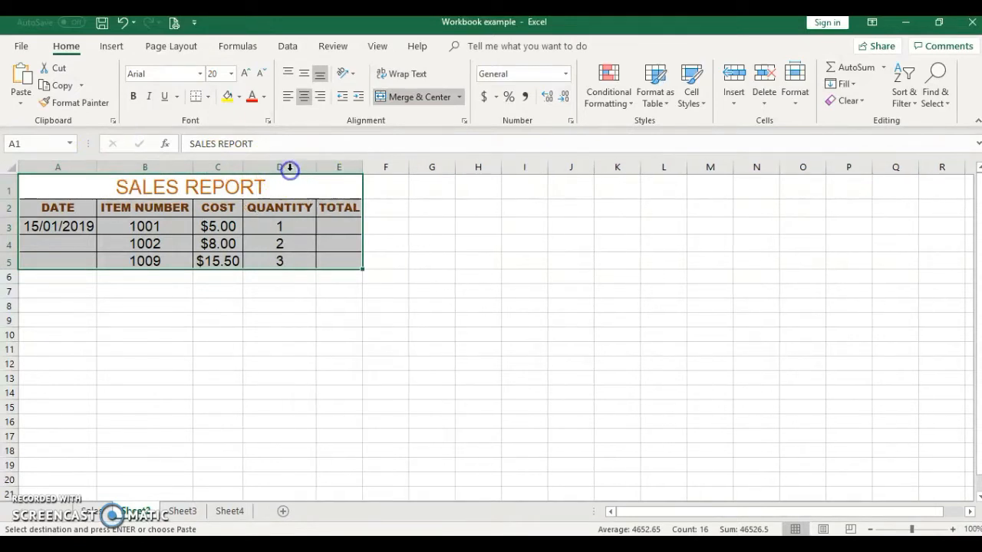
click(443, 259)
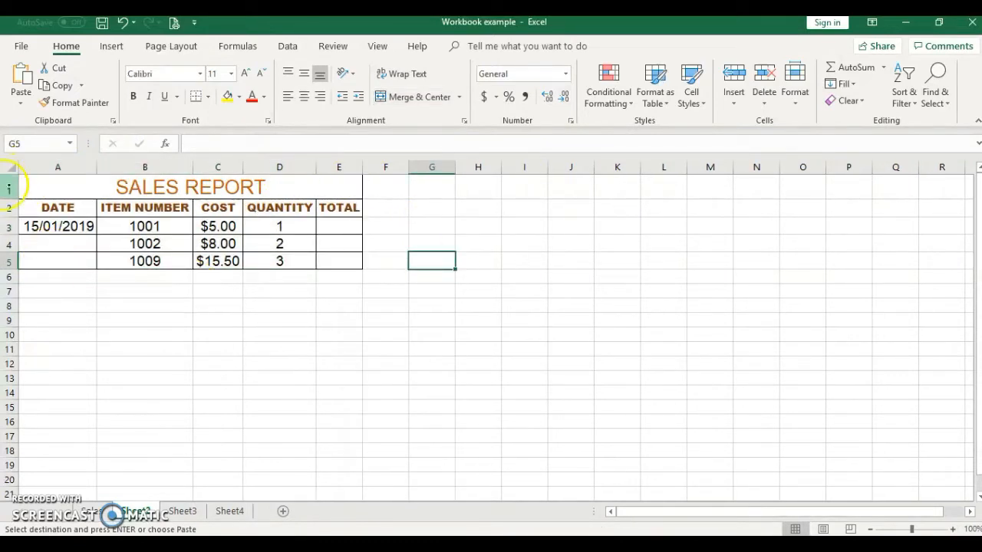
Step: Increase the height of rows 2 to 5 on Sheet2 to one uniform row height
drag(11, 207, 11, 261)
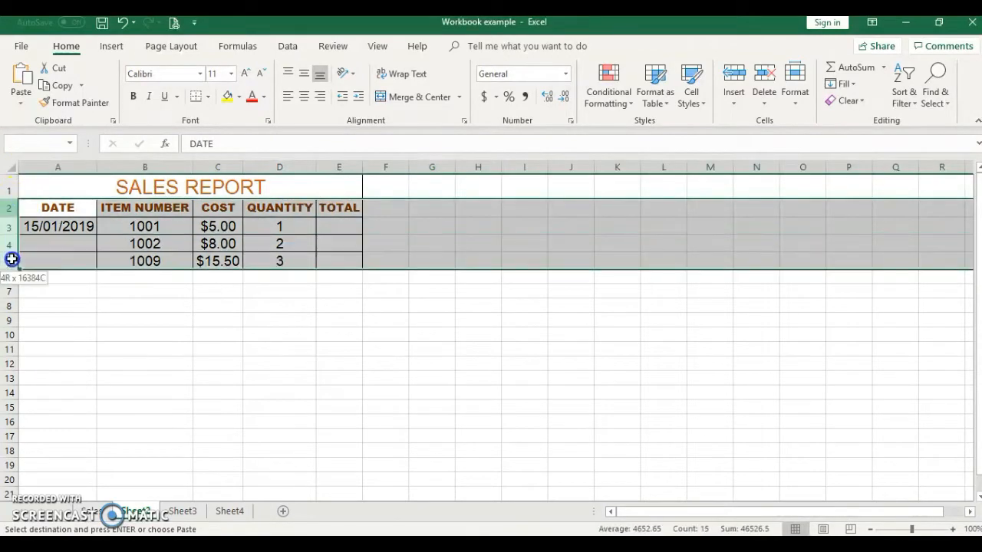
click(798, 98)
click(816, 139)
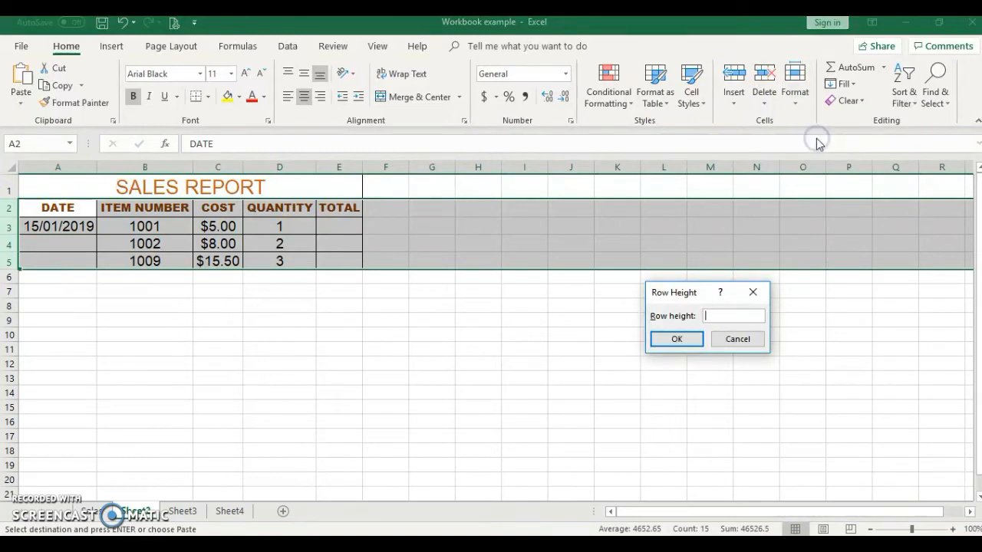
key(Return)
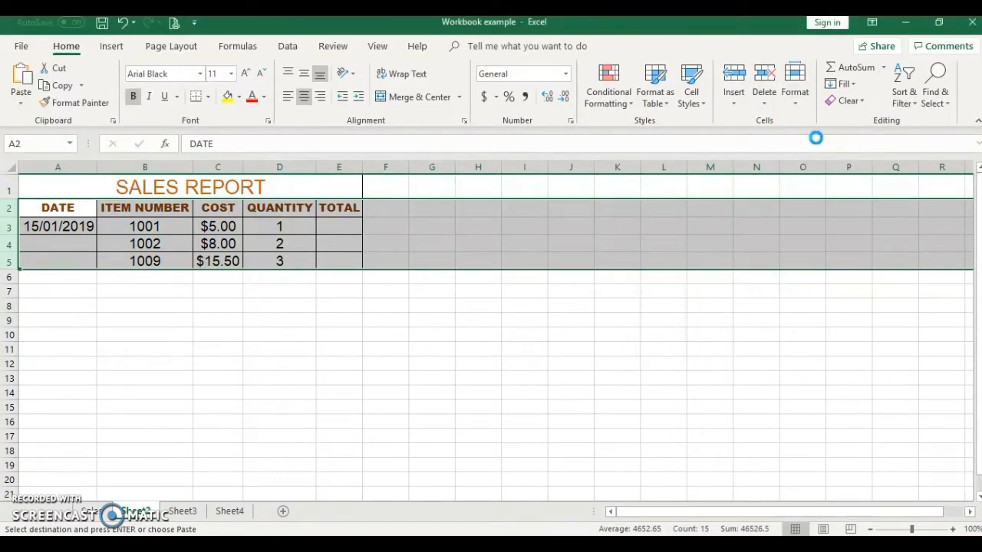
click(532, 366)
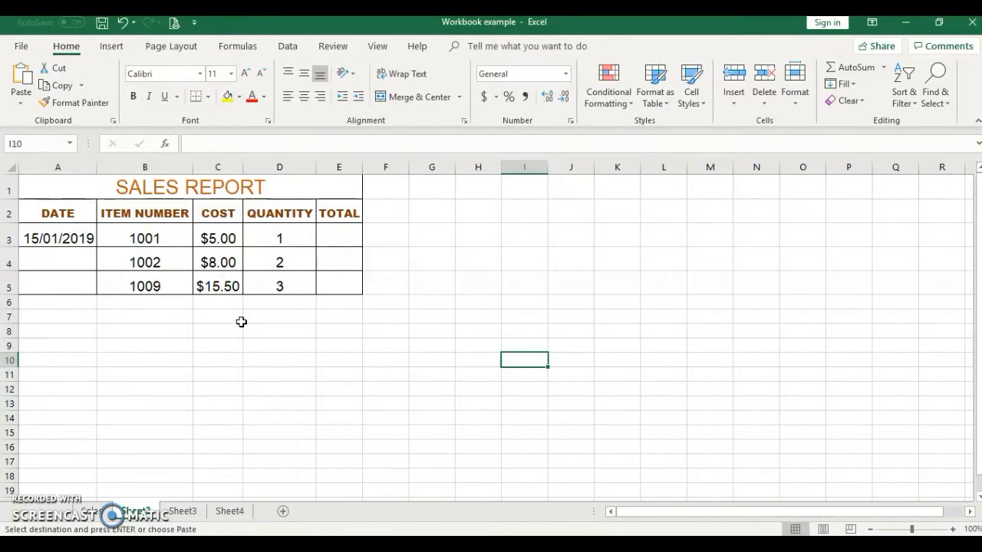
Step: Enter the formula =C3*D3 in cell E3 to multiply the cost by the quantity of item 1001
click(339, 238)
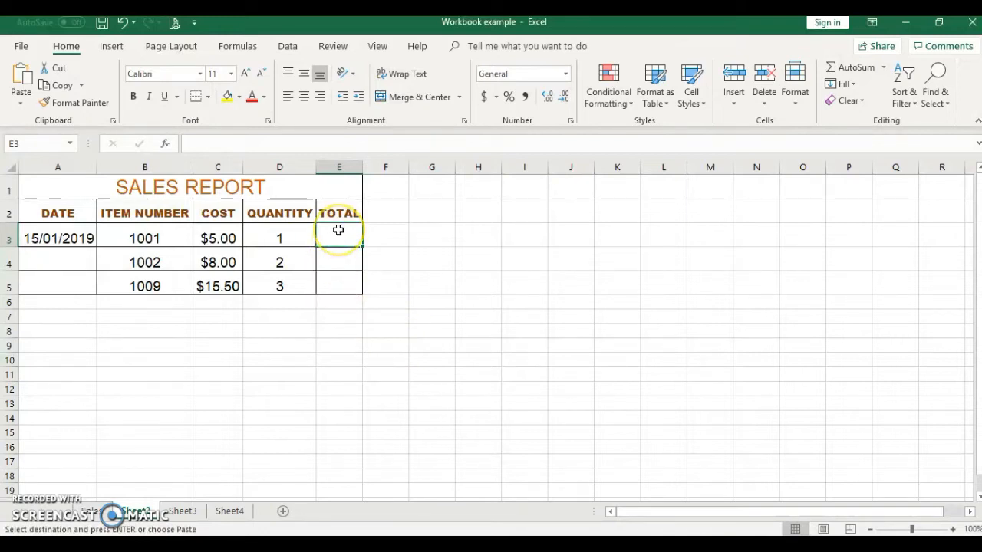
text(=)
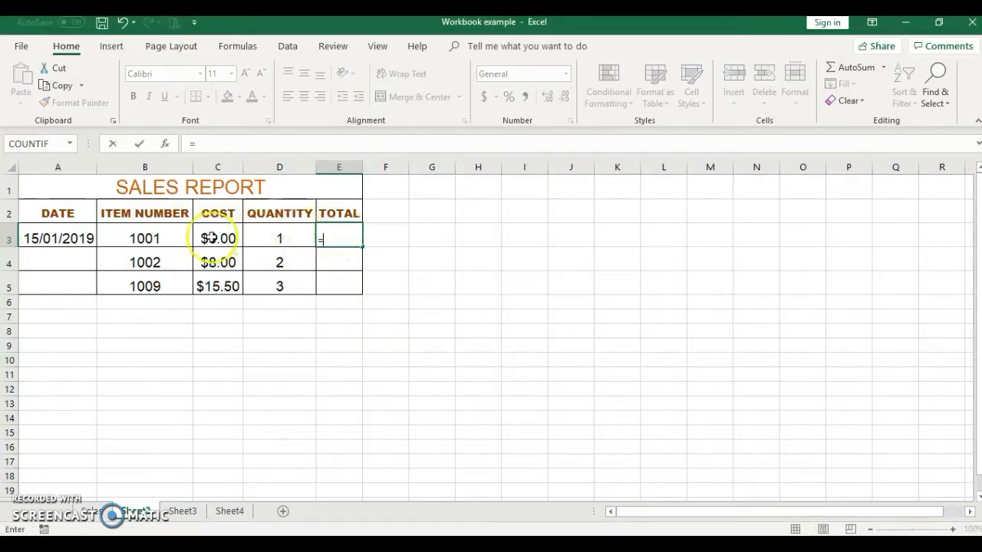
click(217, 238)
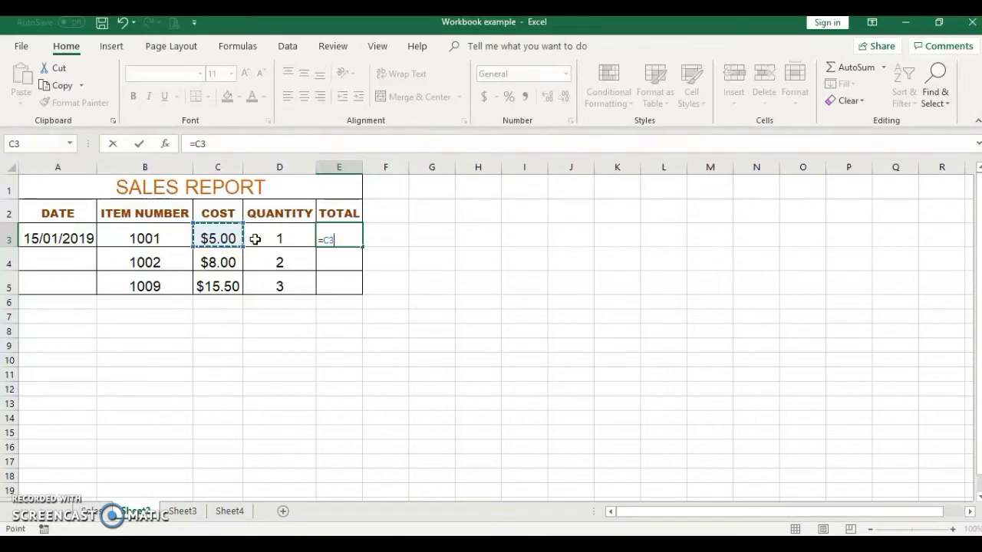
text(*)
click(278, 238)
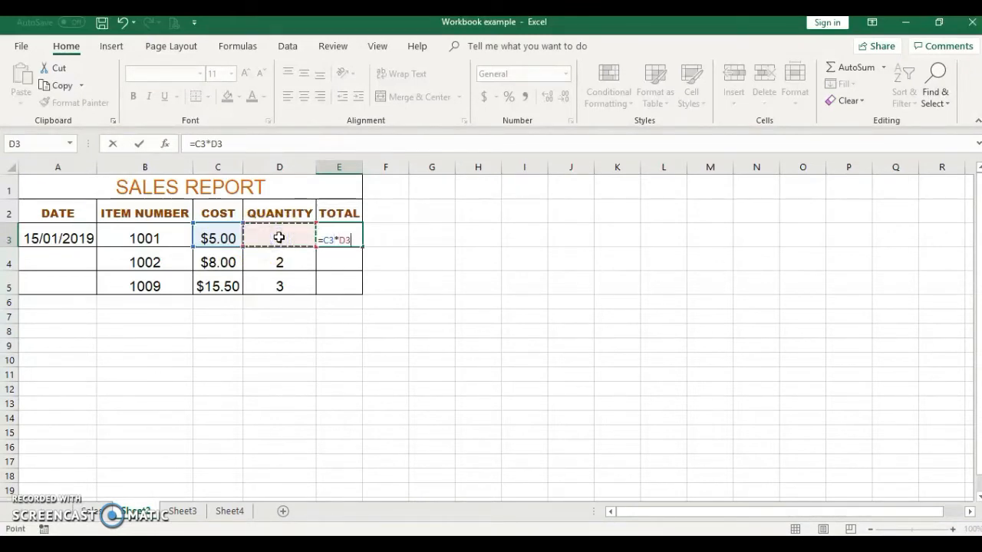
key(Return)
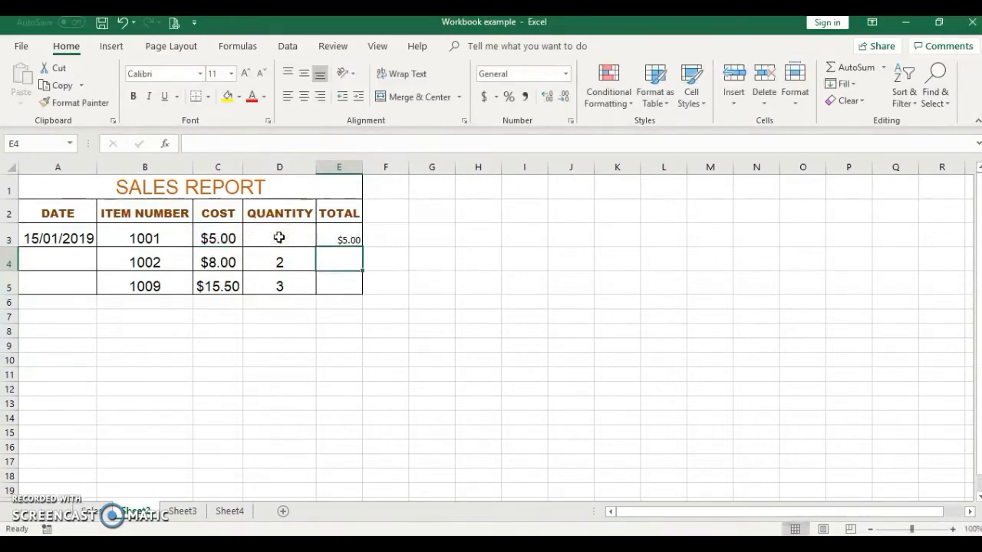
Step: Copy the total formula from E3 and paste only the formula into cells E4:E5
click(342, 240)
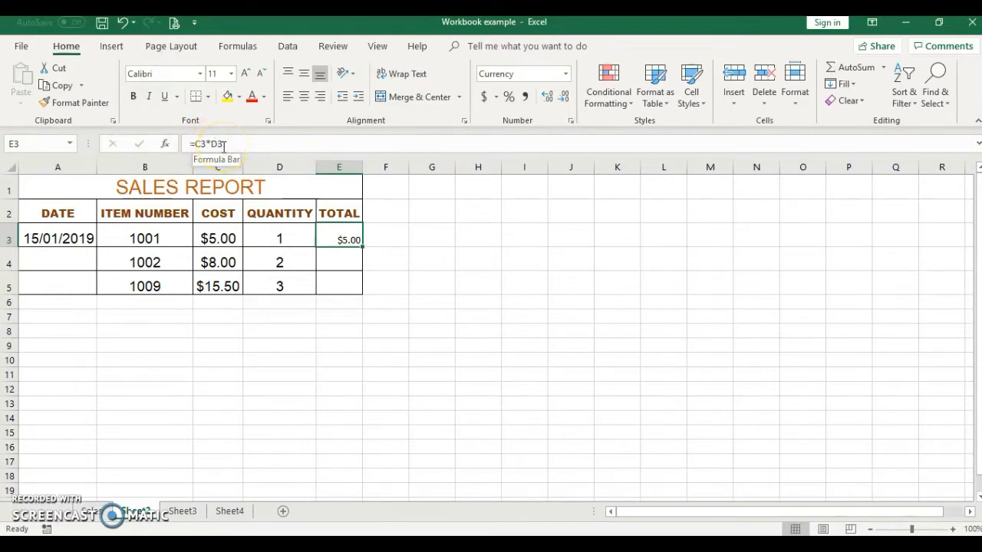
right_click(343, 238)
click(378, 237)
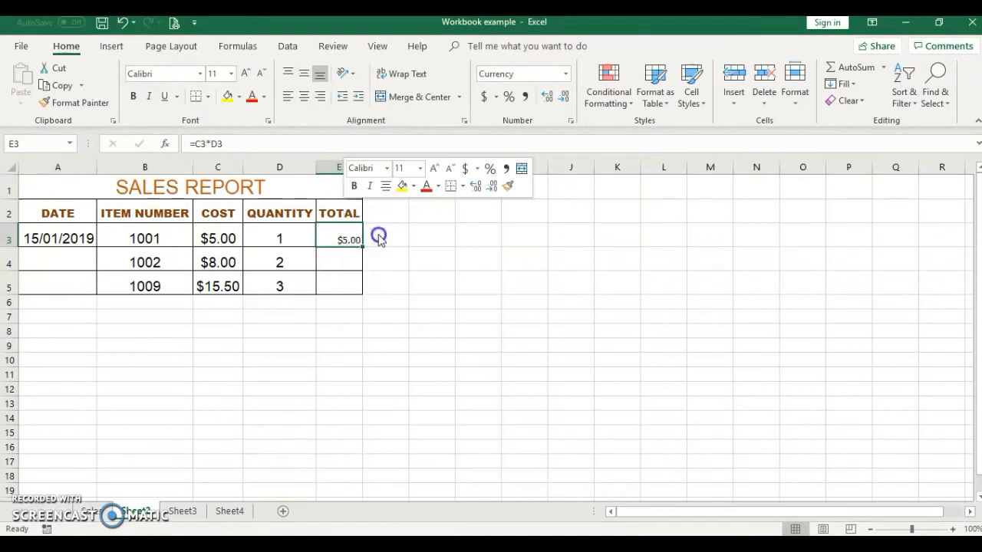
drag(339, 257, 338, 285)
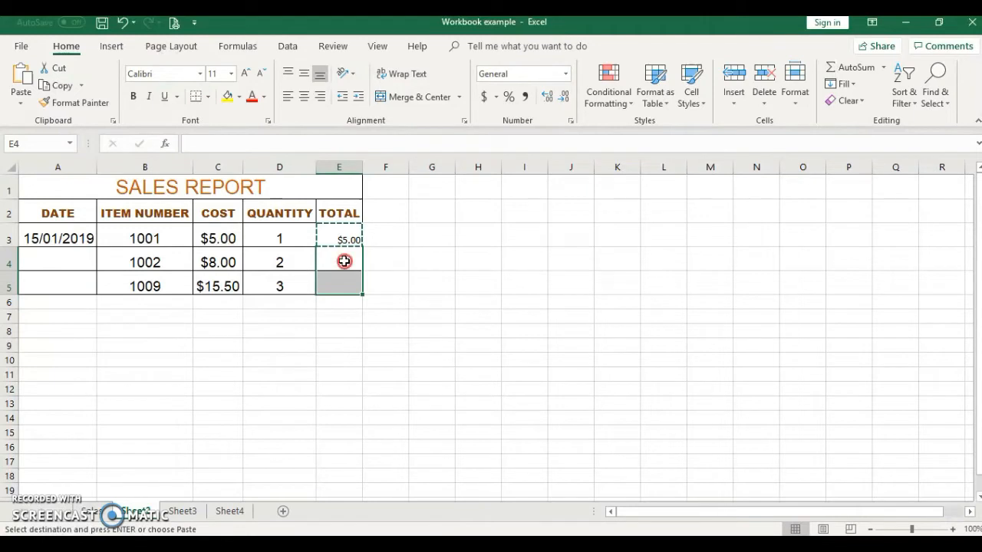
right_click(344, 261)
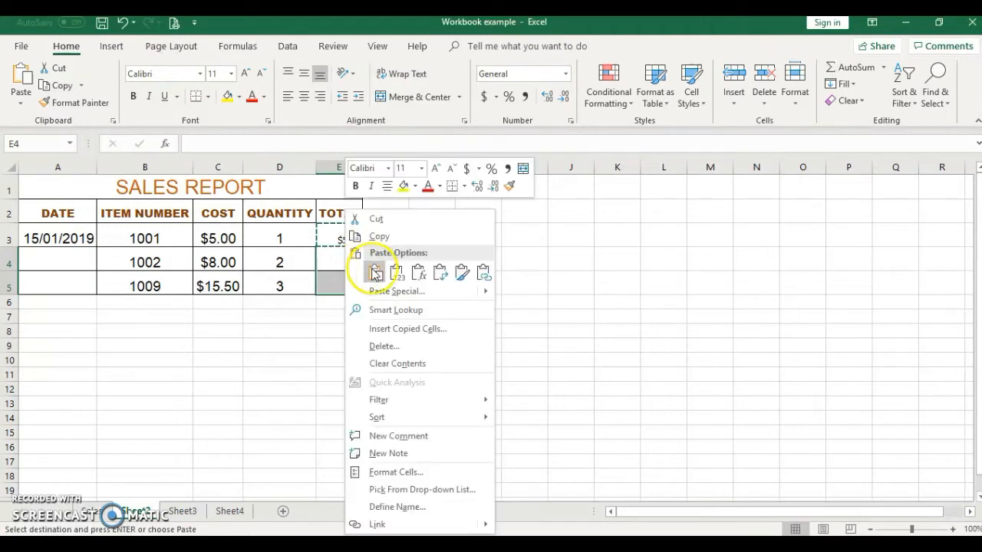
click(375, 273)
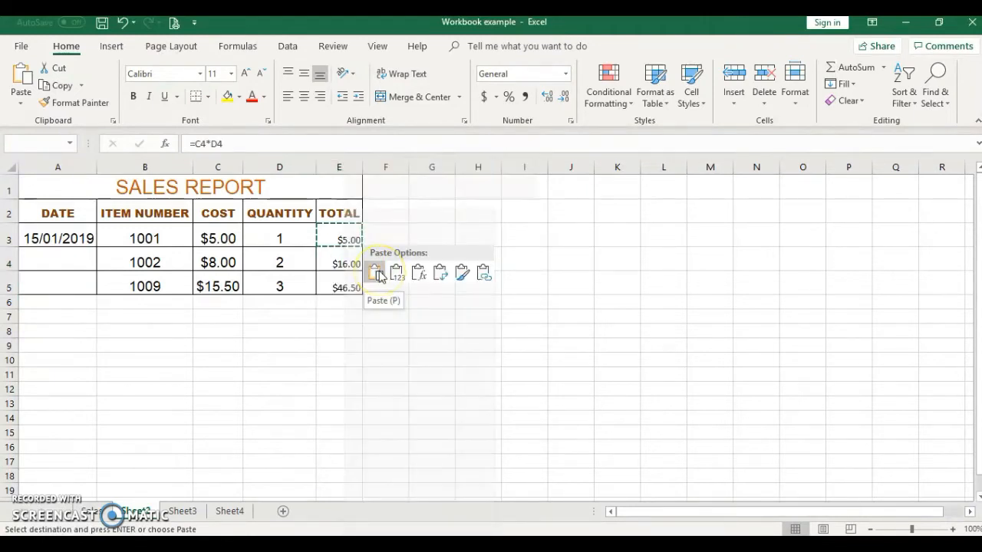
click(419, 272)
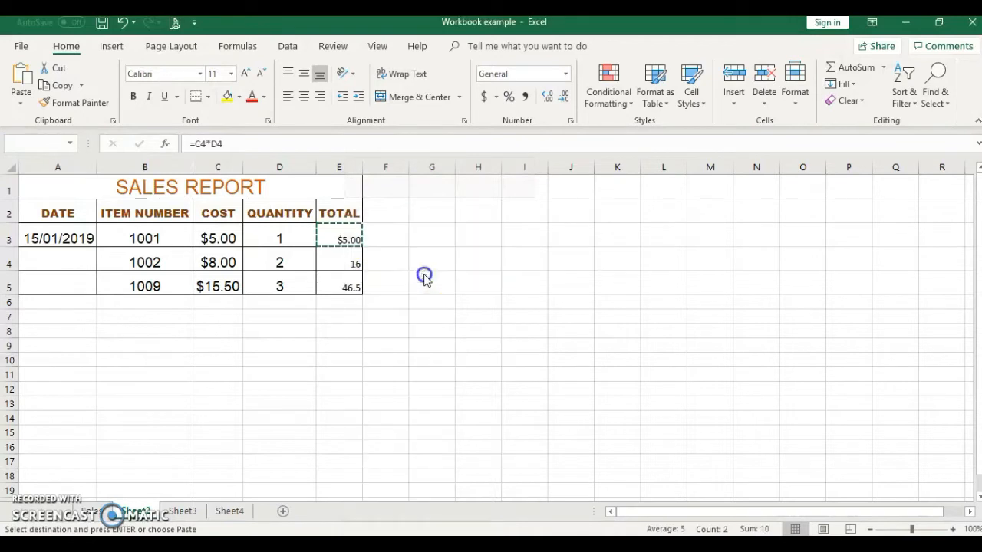
Step: Compare the formulas in total cells E3, E4 and E5 to check how their cell references adjust
click(336, 259)
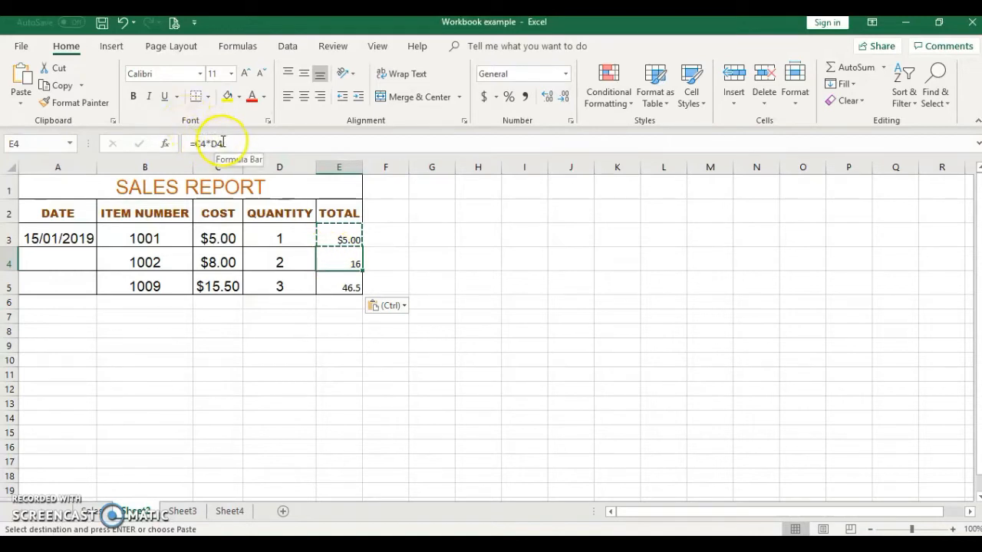
click(349, 287)
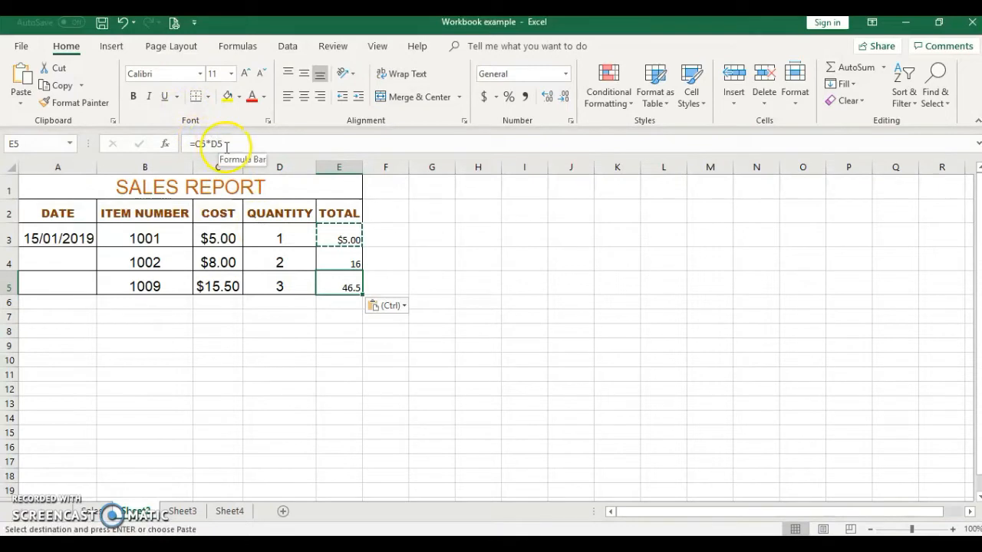
click(347, 241)
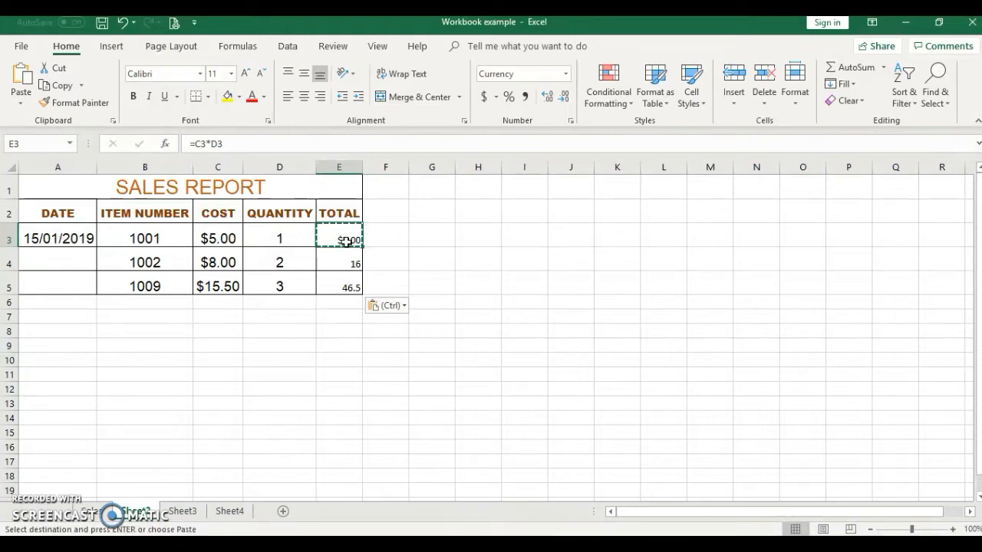
click(348, 262)
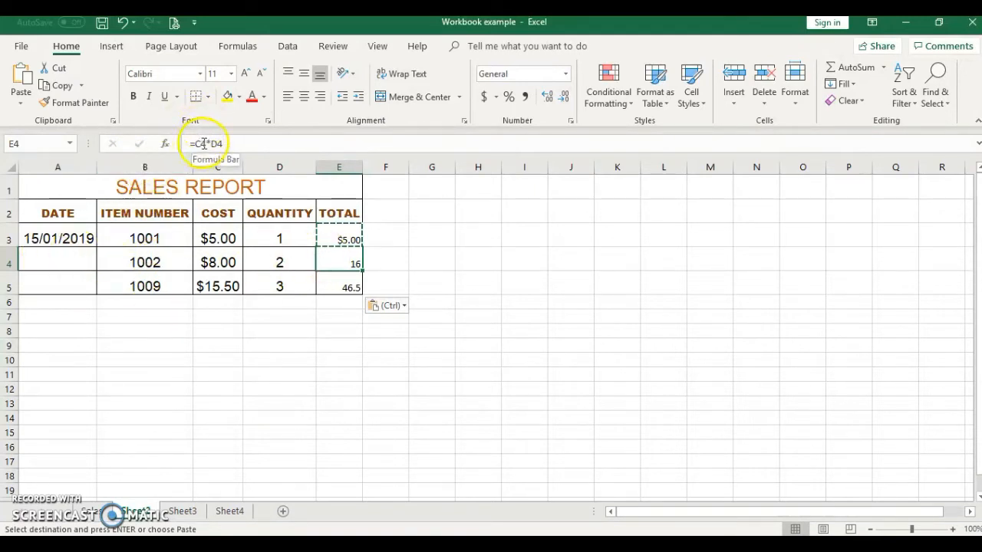
click(341, 287)
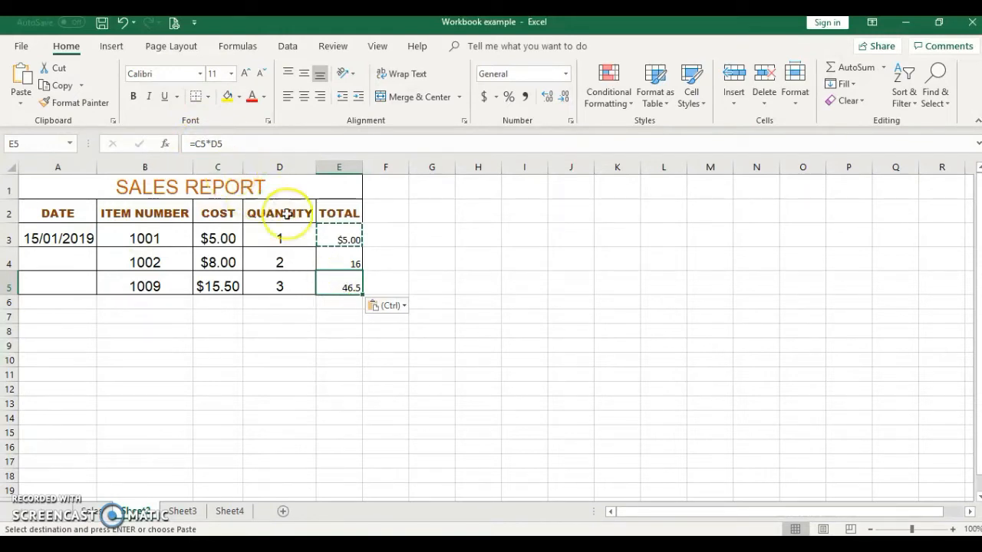
Step: Format the totals in cells E4:E5 as Currency
drag(347, 252, 346, 282)
click(565, 74)
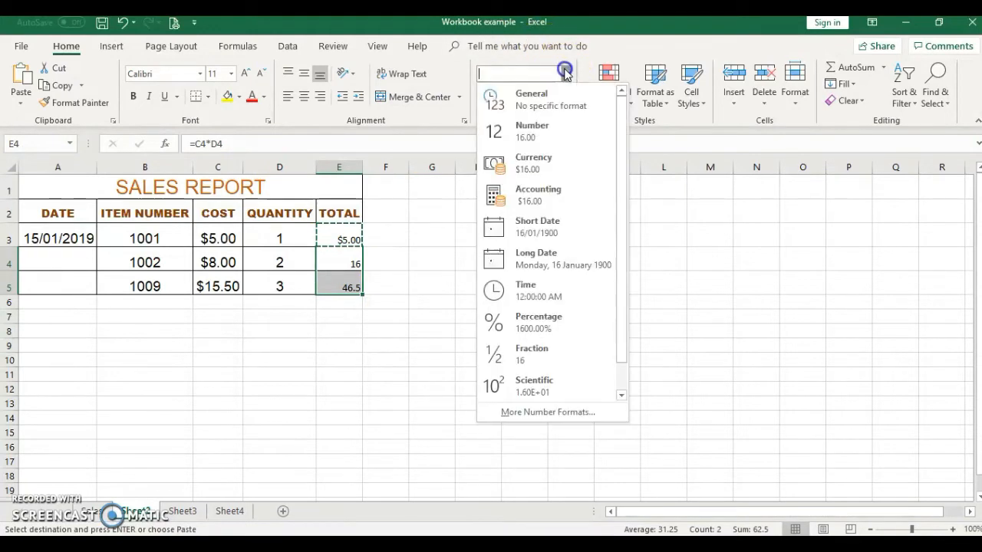
click(532, 161)
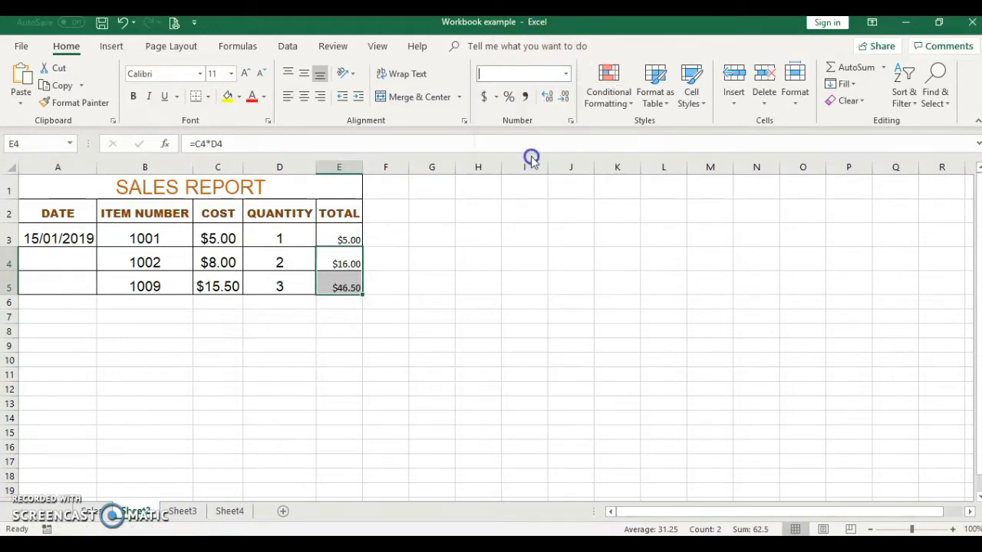
click(464, 255)
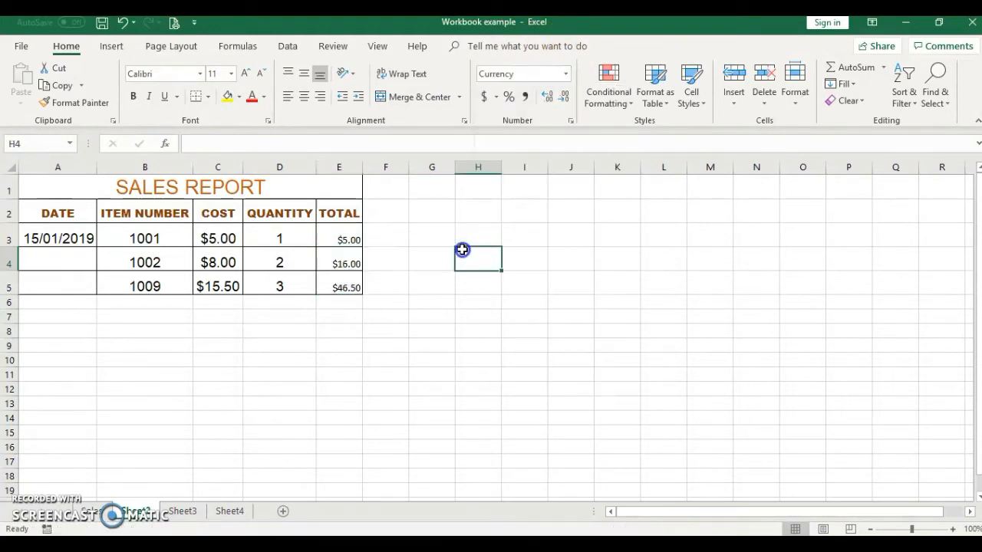
Step: Undo the currency formatting and the formula paste in cells E4:E5
click(342, 238)
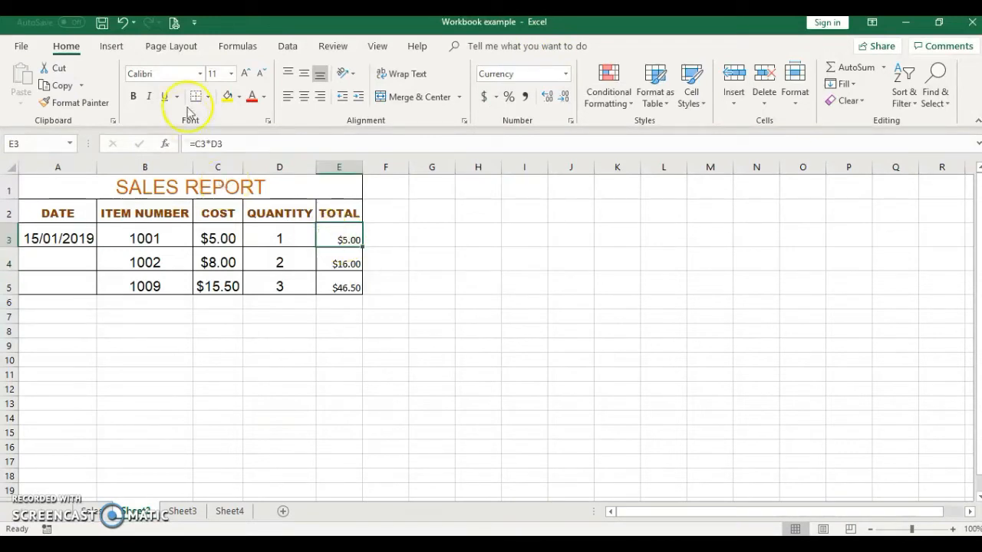
click(122, 23)
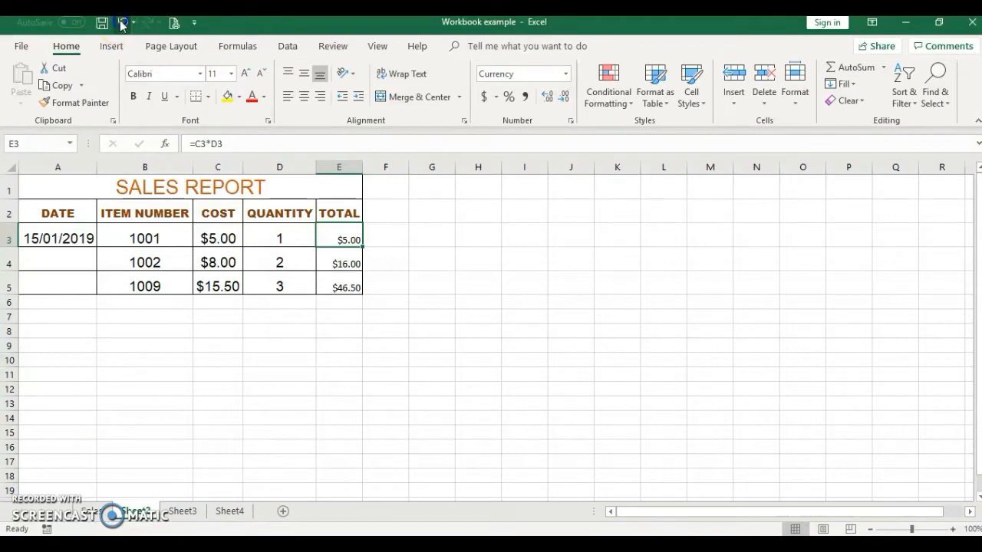
click(122, 23)
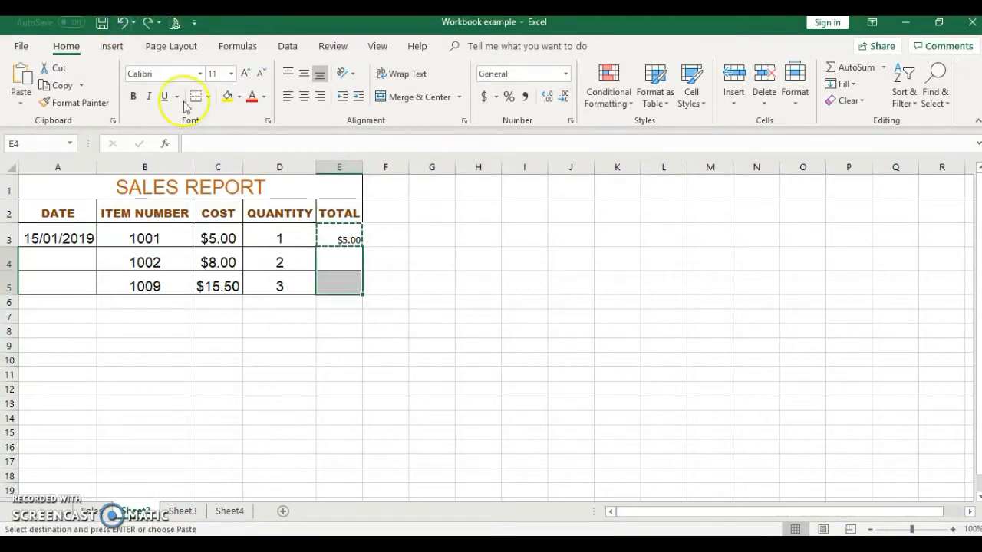
click(467, 301)
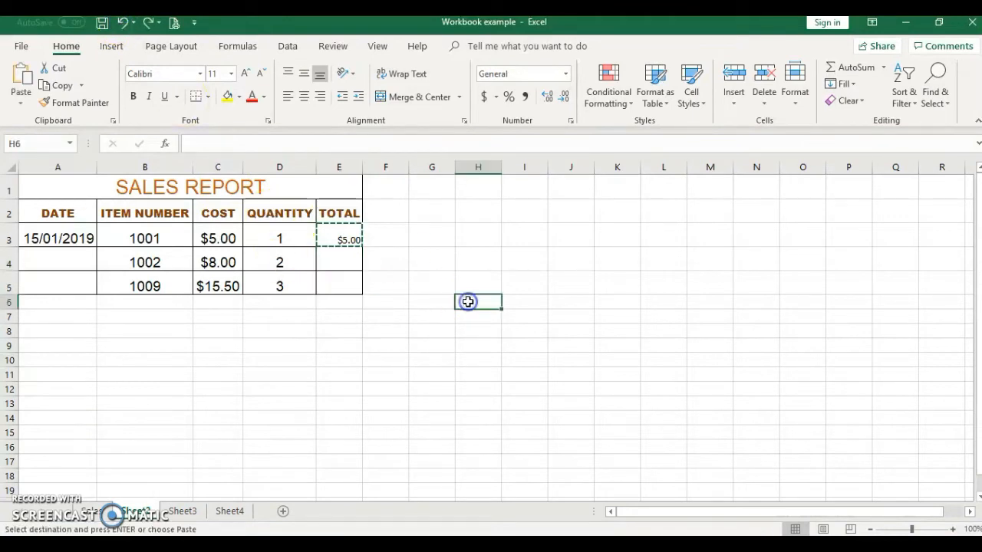
Step: Fill the total formula from cell E3 down through E5
click(350, 237)
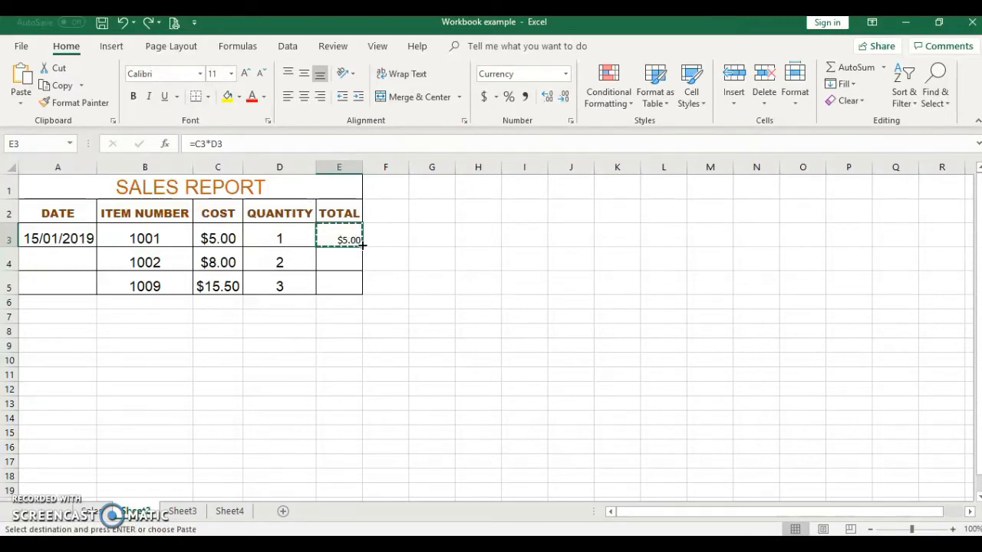
drag(362, 244, 362, 244)
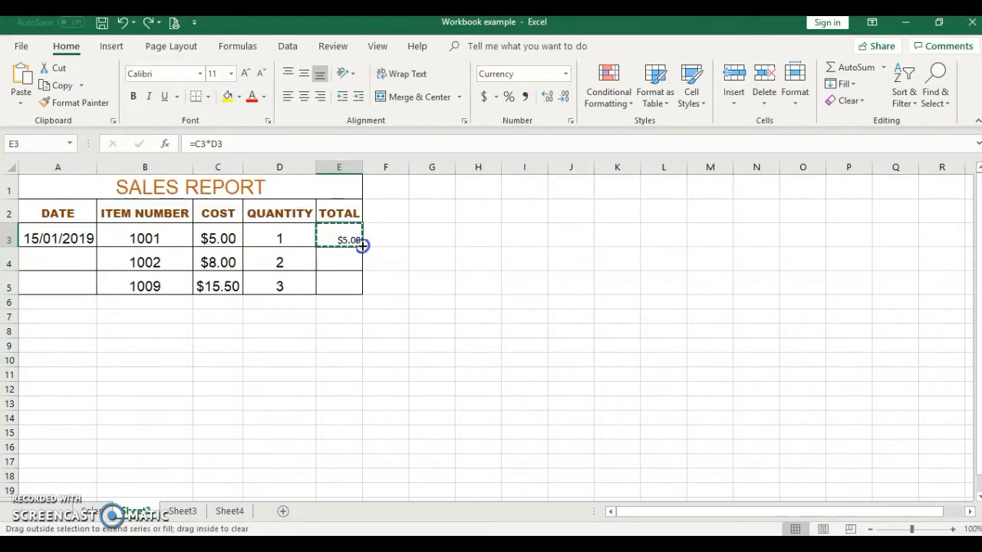
drag(361, 248, 359, 285)
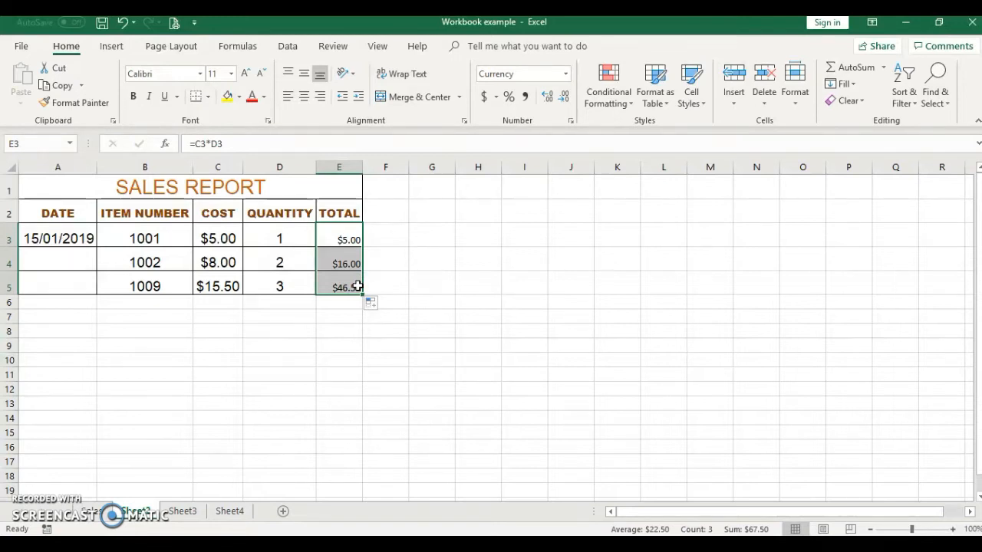
Step: Check the filled formulas in total cells E4 and E5 against the original in E3
click(395, 261)
click(335, 263)
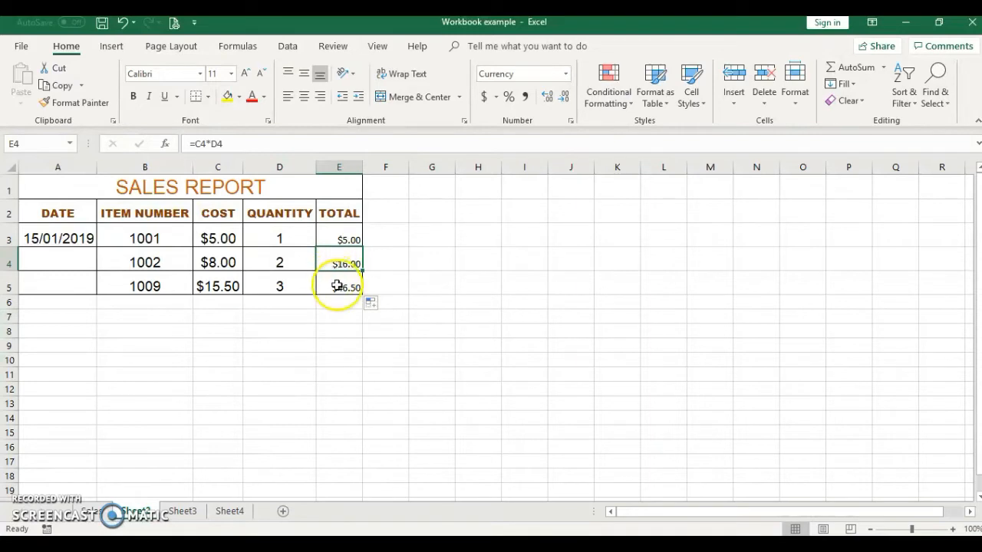
click(337, 286)
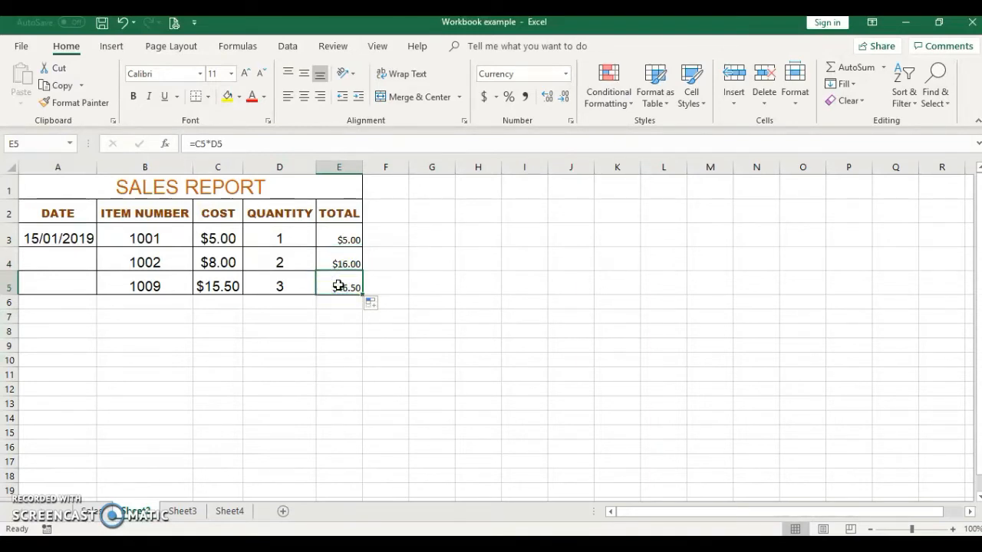
click(346, 235)
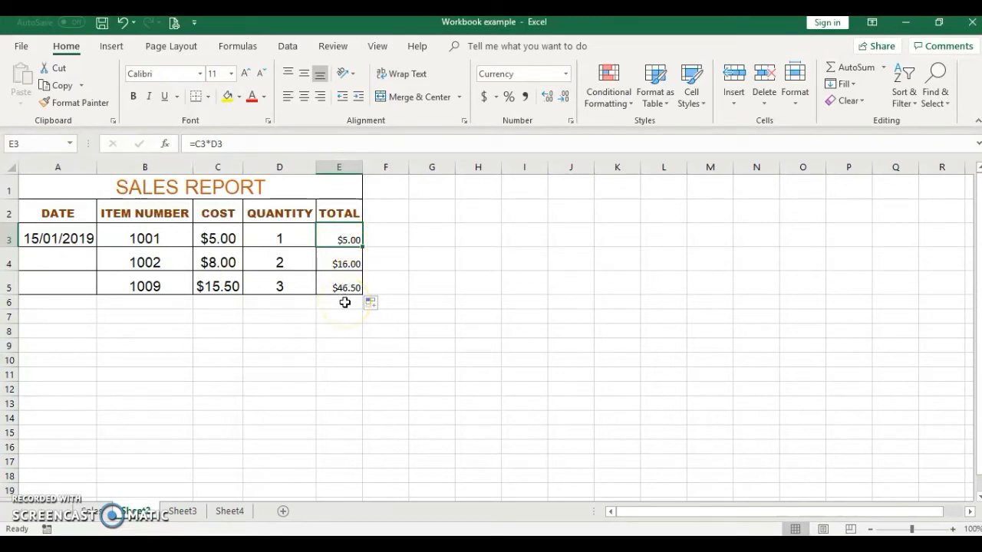
Step: Enter the formula =C3+C4+C5 in cell C7 to add up the item costs
click(205, 316)
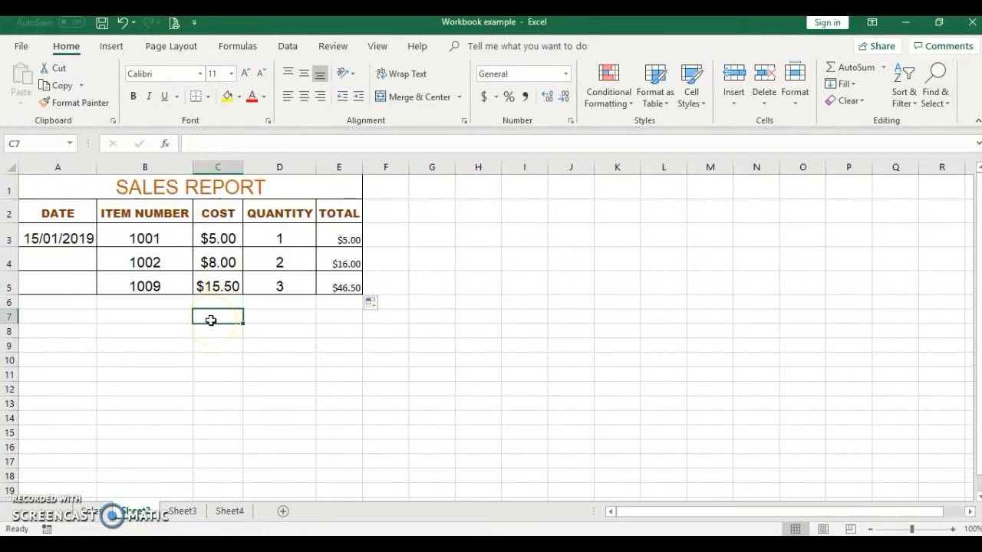
text(=)
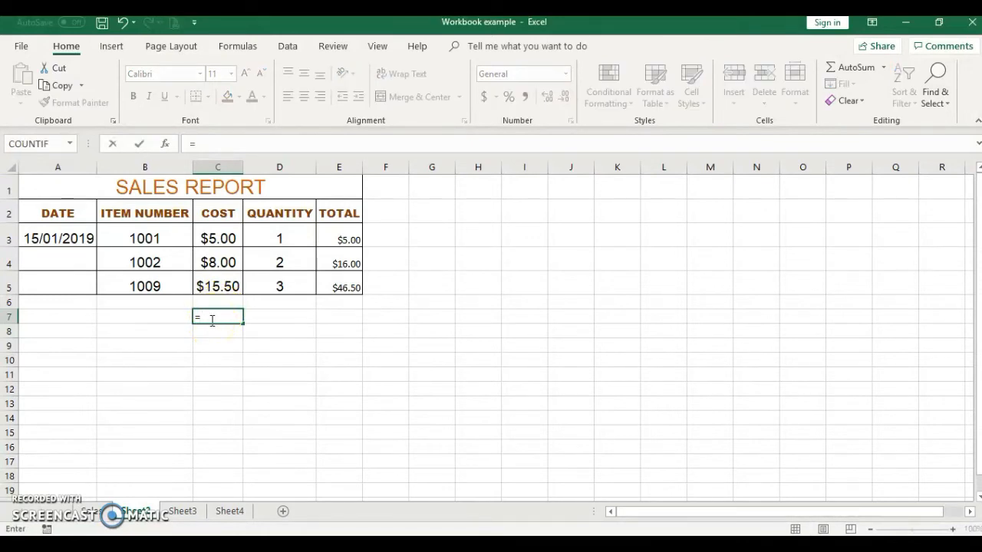
click(219, 239)
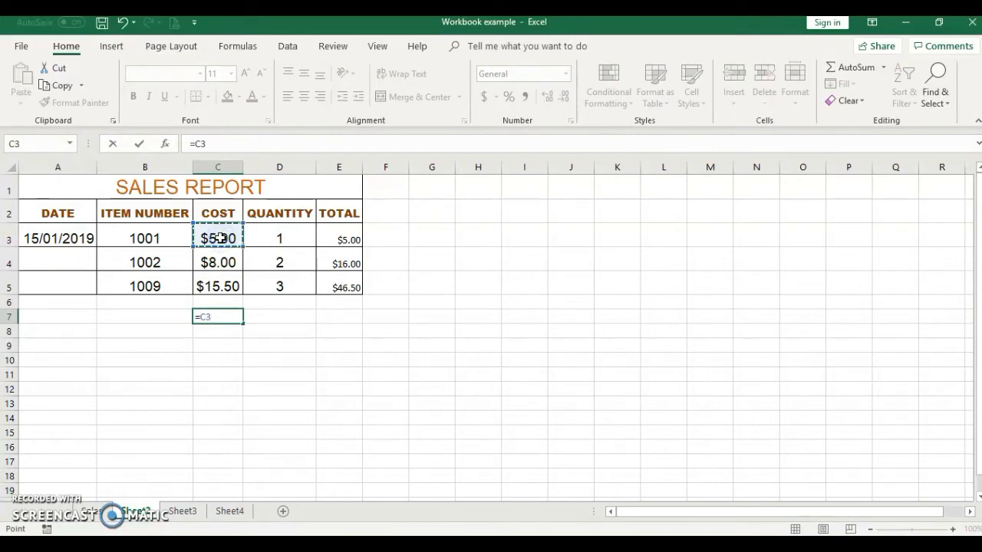
text(+)
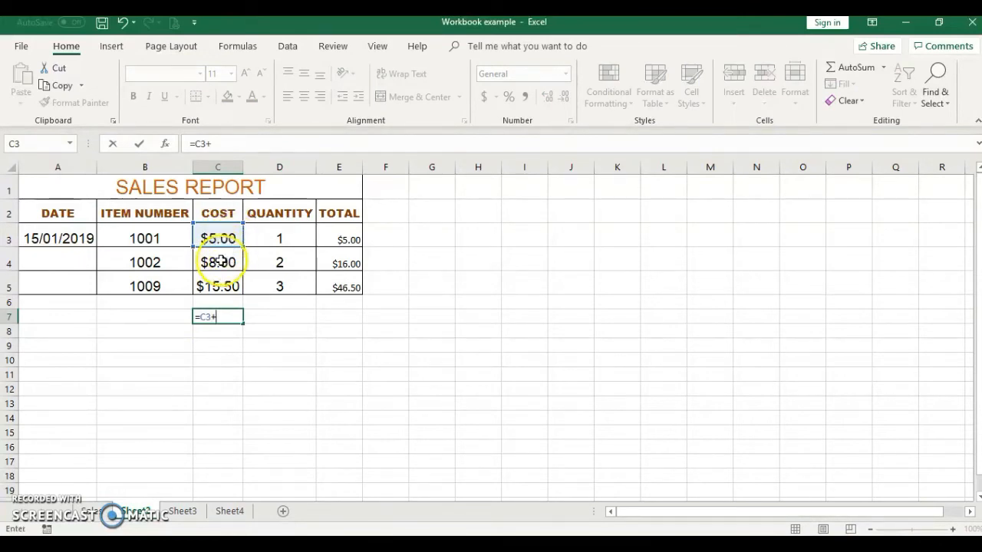
click(220, 262)
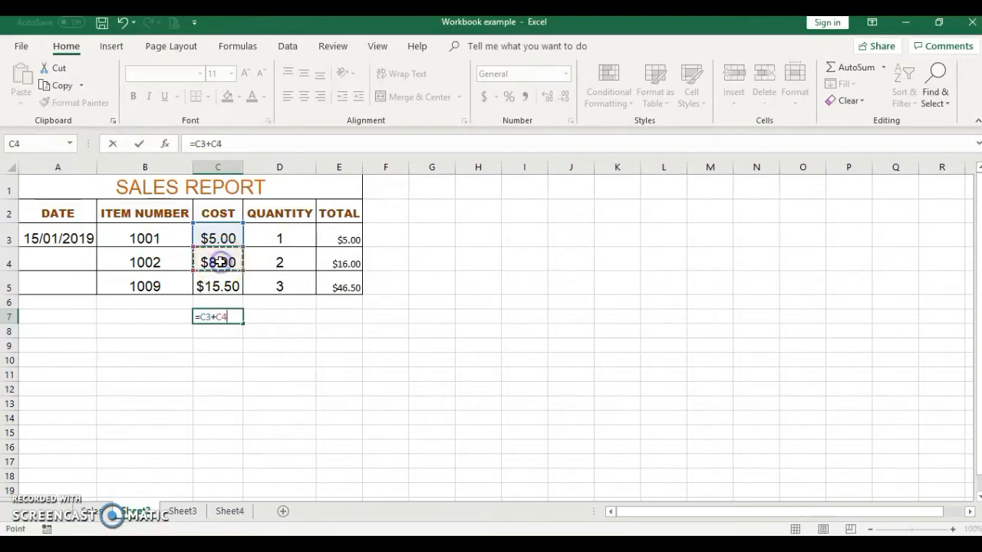
text(+)
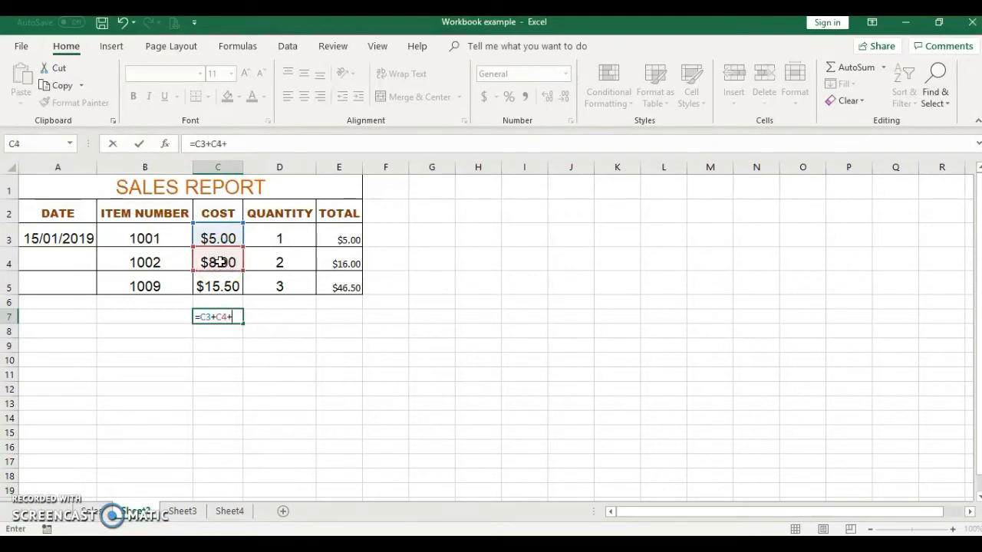
click(220, 284)
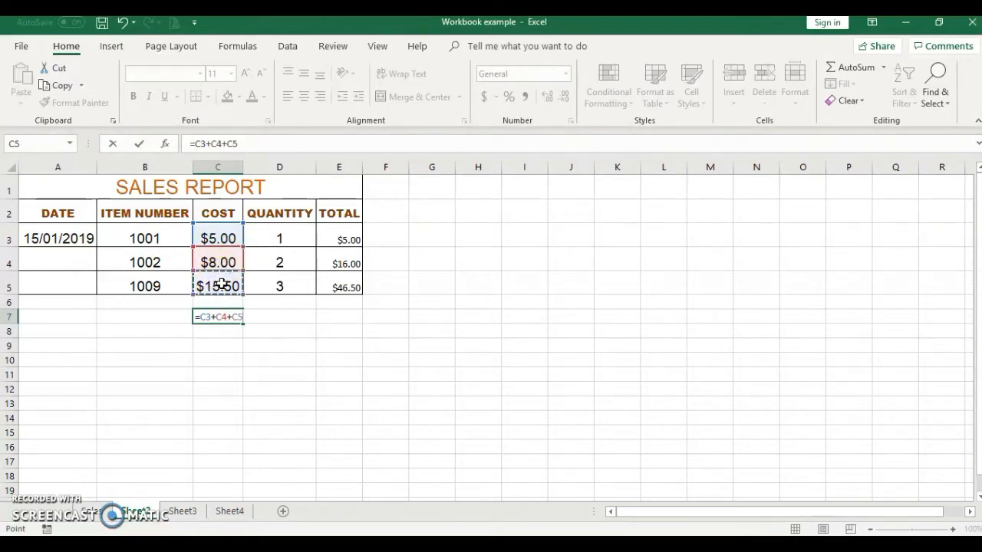
key(Return)
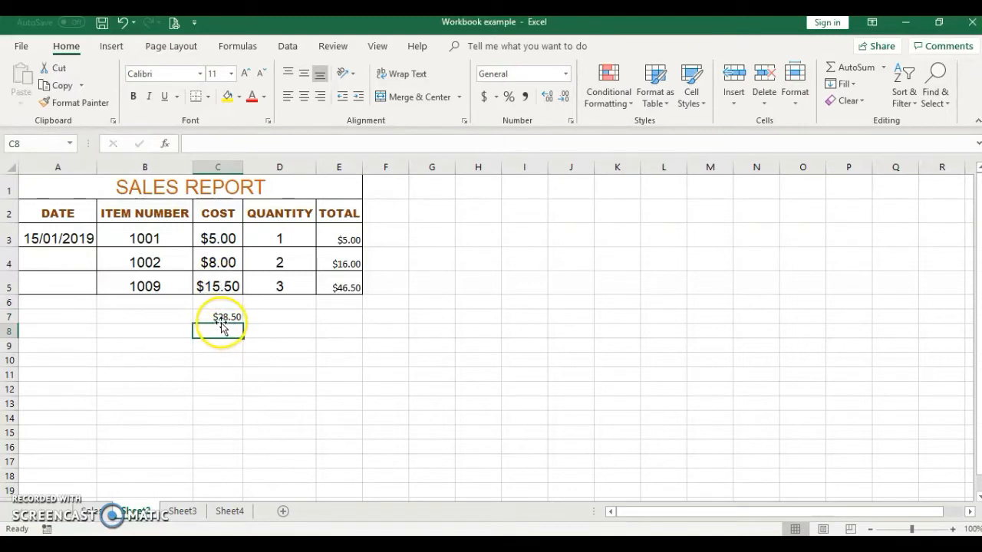
click(223, 316)
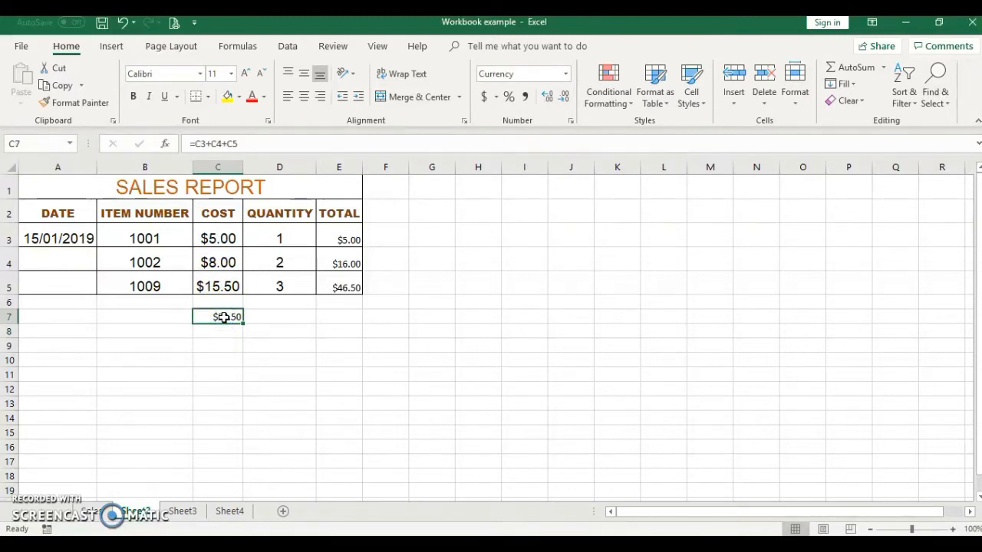
click(209, 144)
Step: Copy the formatting of cost cell C5 onto the cost sum in C7 with Format Painter
click(219, 286)
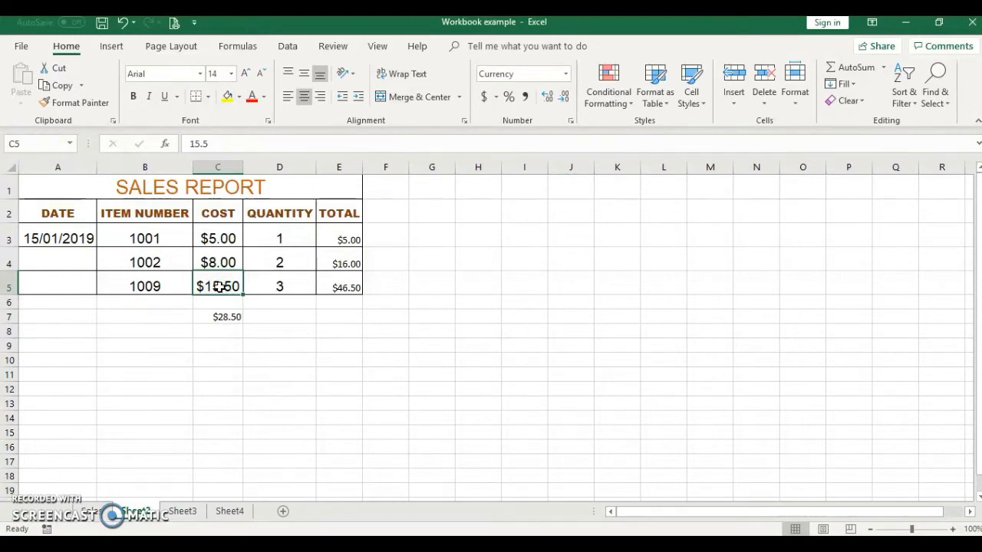
click(79, 102)
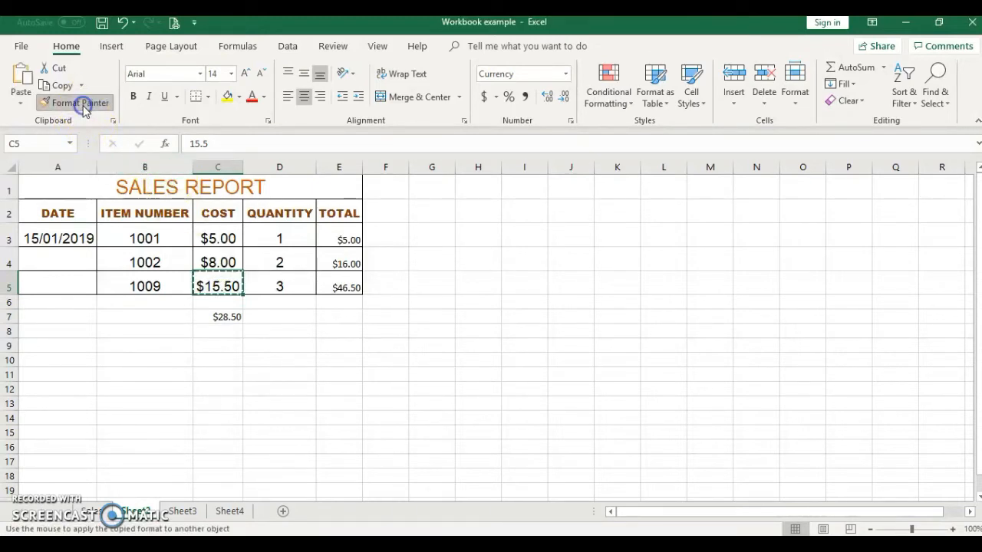
click(204, 315)
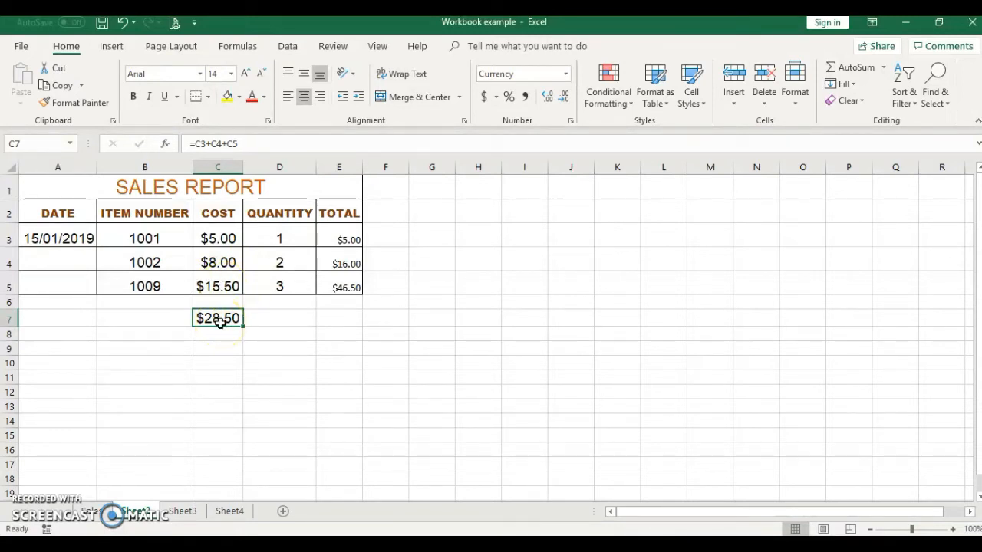
click(313, 347)
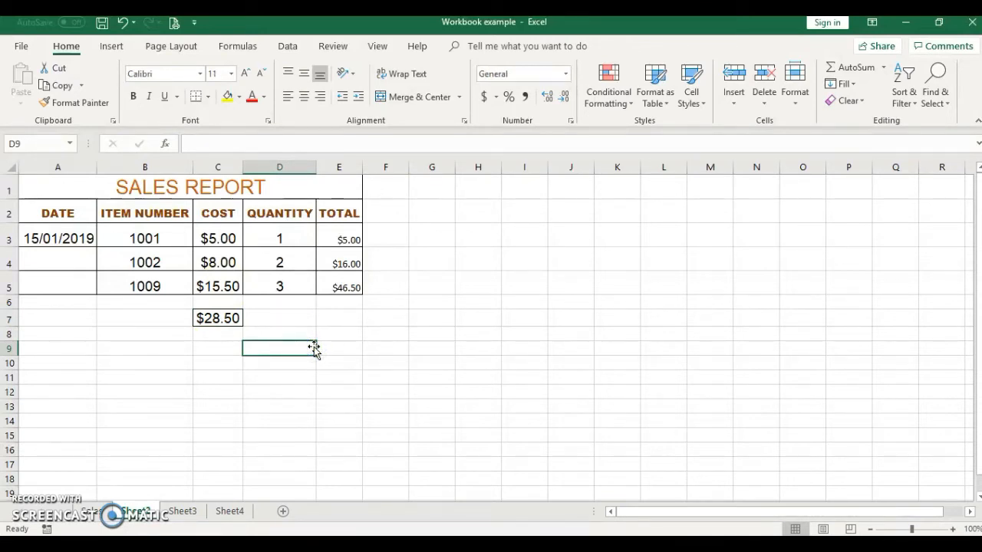
Step: Insert two blank rows between the SALES REPORT title and the column header row
click(8, 209)
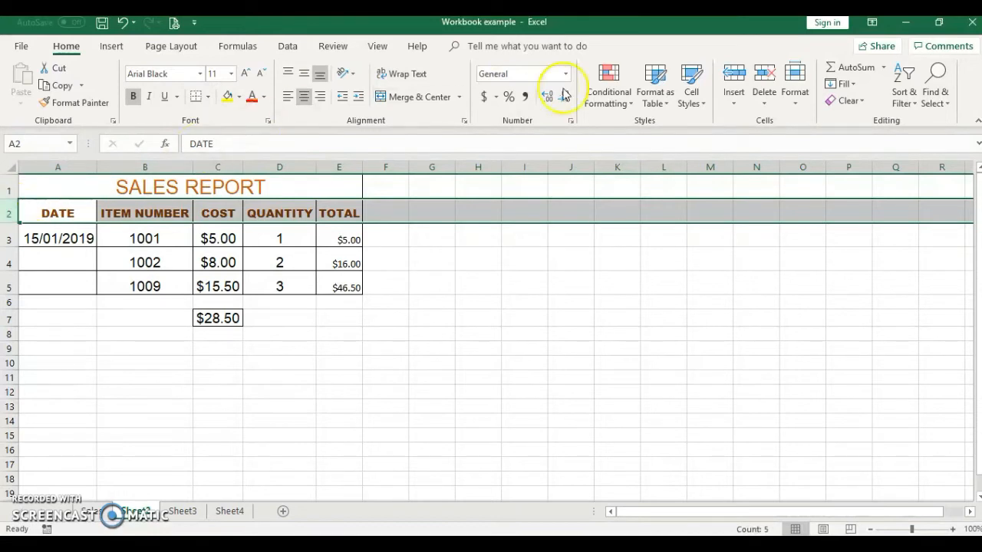
click(734, 77)
click(733, 77)
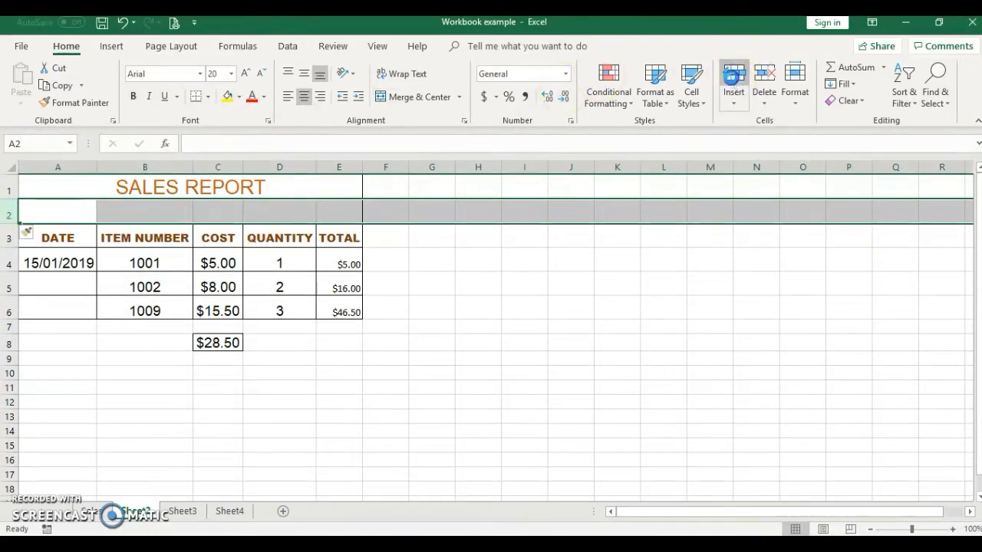
Step: Enter the label vat in cell A2 and its rate .125 in cell B2
click(59, 216)
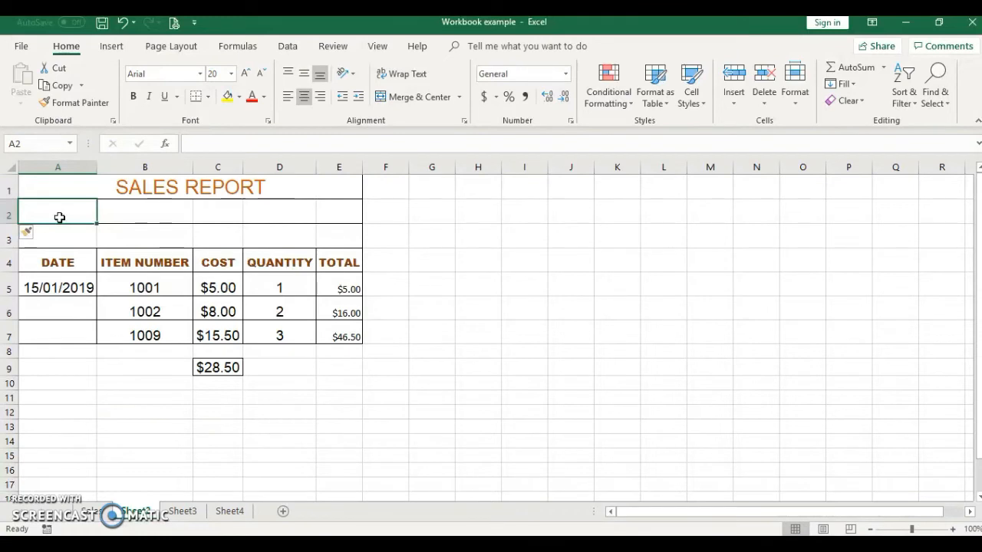
text(vat)
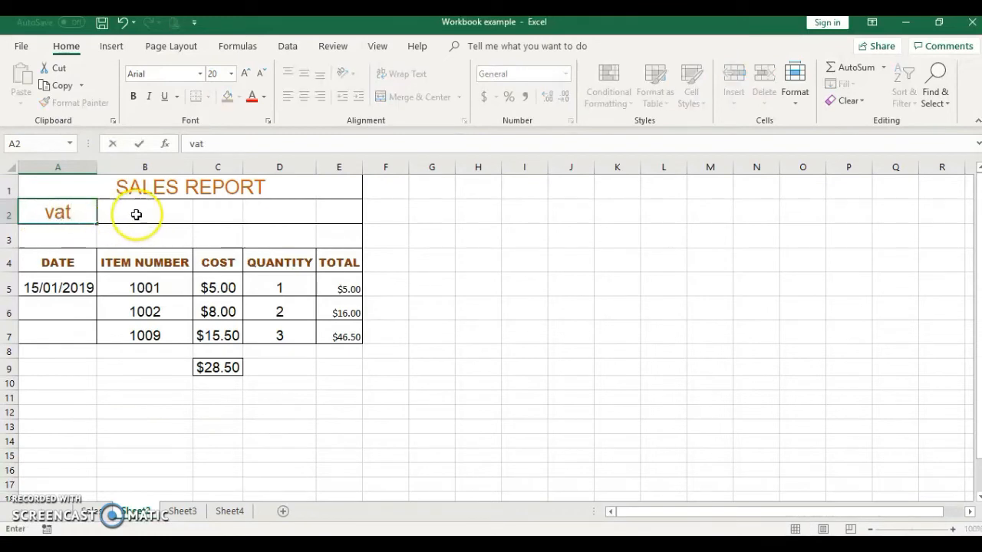
click(136, 215)
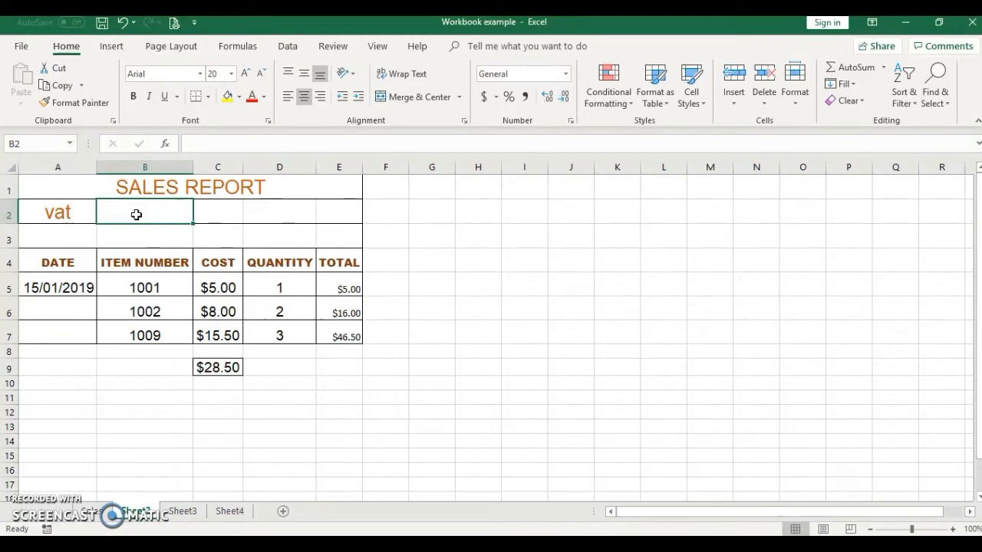
text(.12)
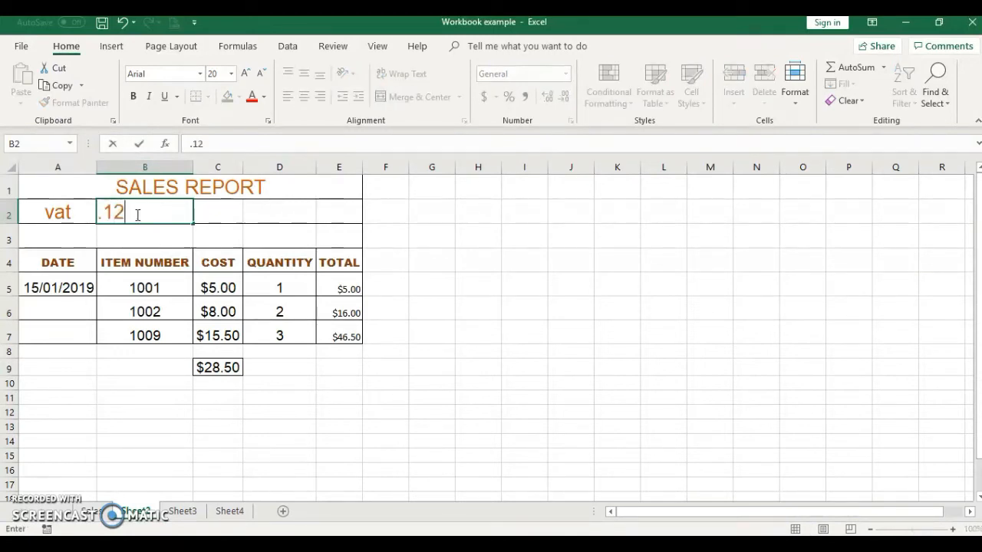
text(5)
click(246, 212)
Step: Format the vat rate in cell B2 as Percentage
click(156, 214)
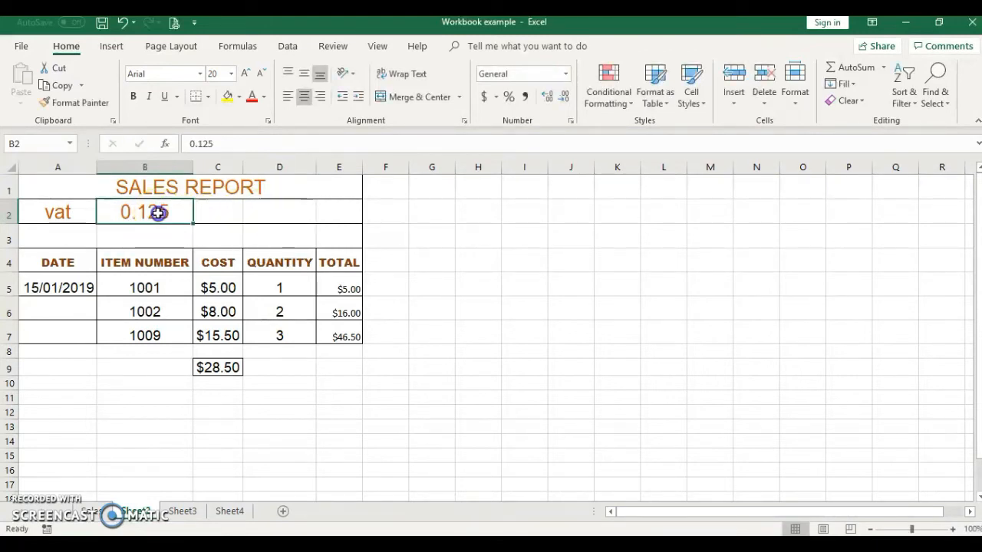
click(566, 73)
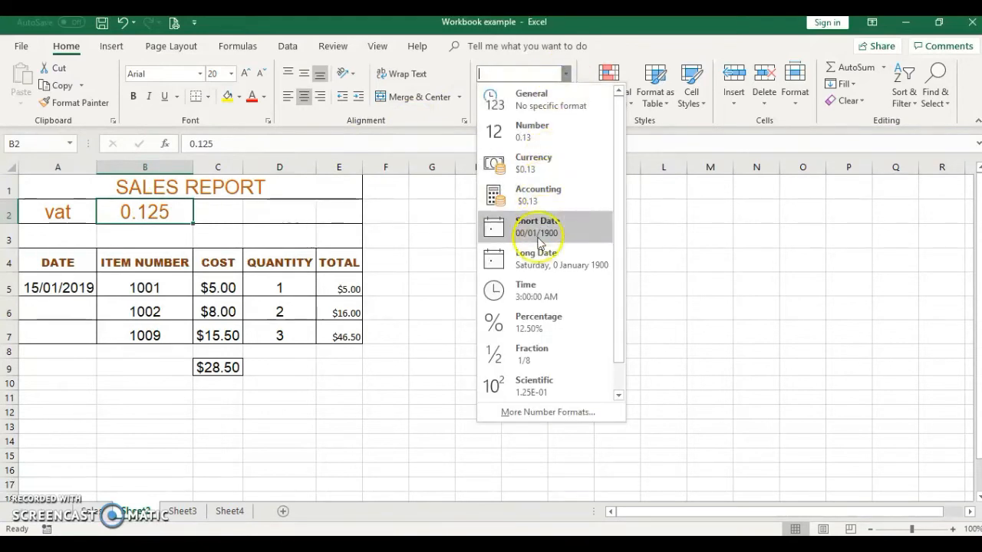
click(537, 323)
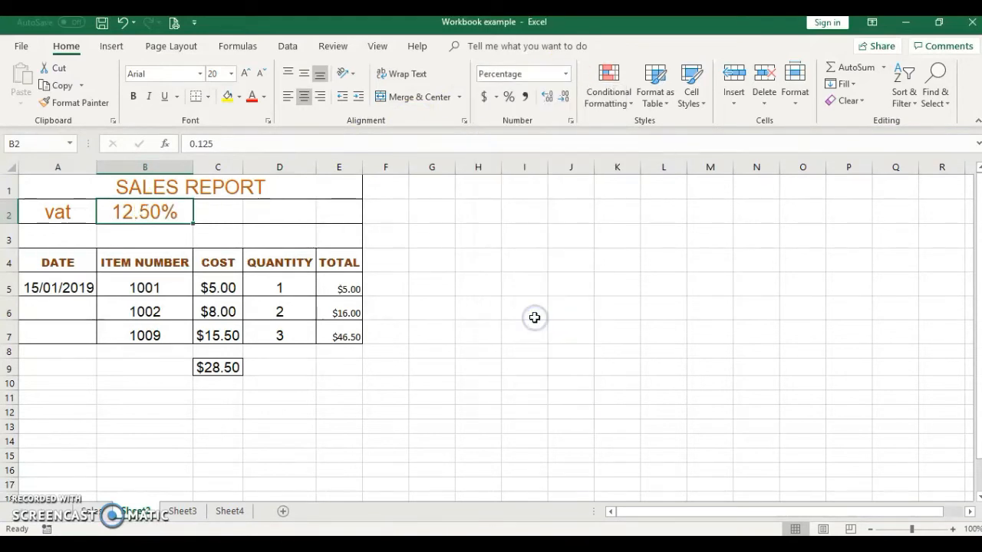
Step: Show the VAT rate in B2 with one decimal place and change its label in A2 to Vat
click(158, 213)
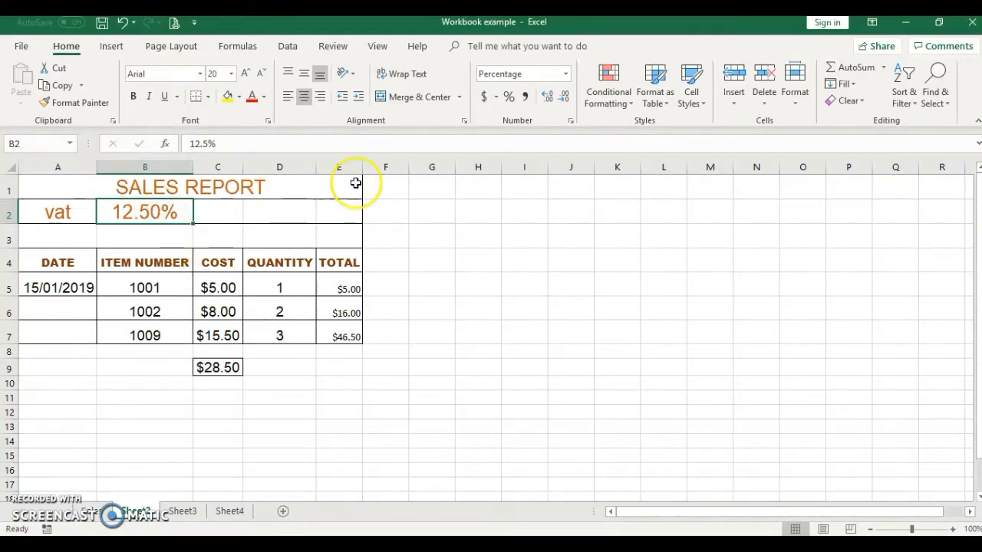
click(564, 99)
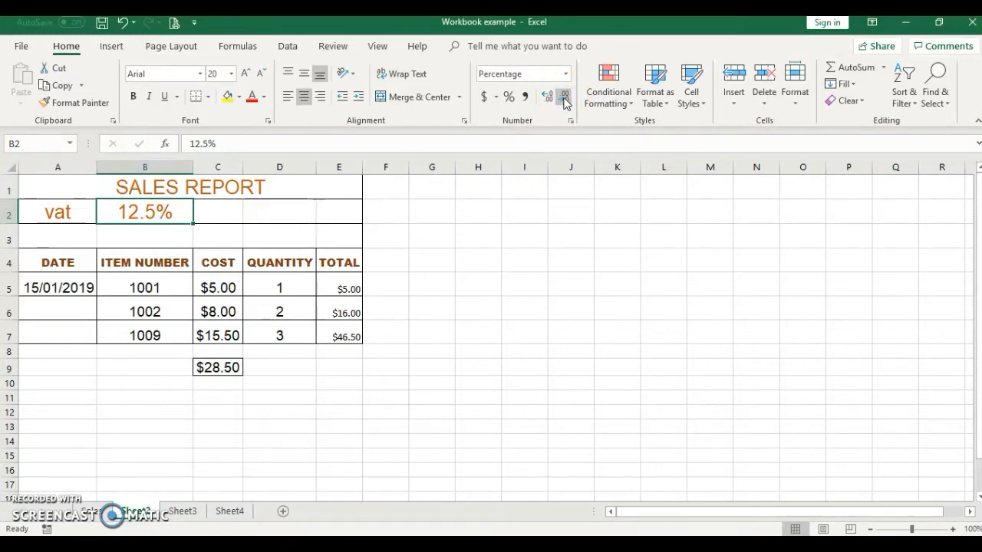
double_click(52, 217)
key(BackSpace)
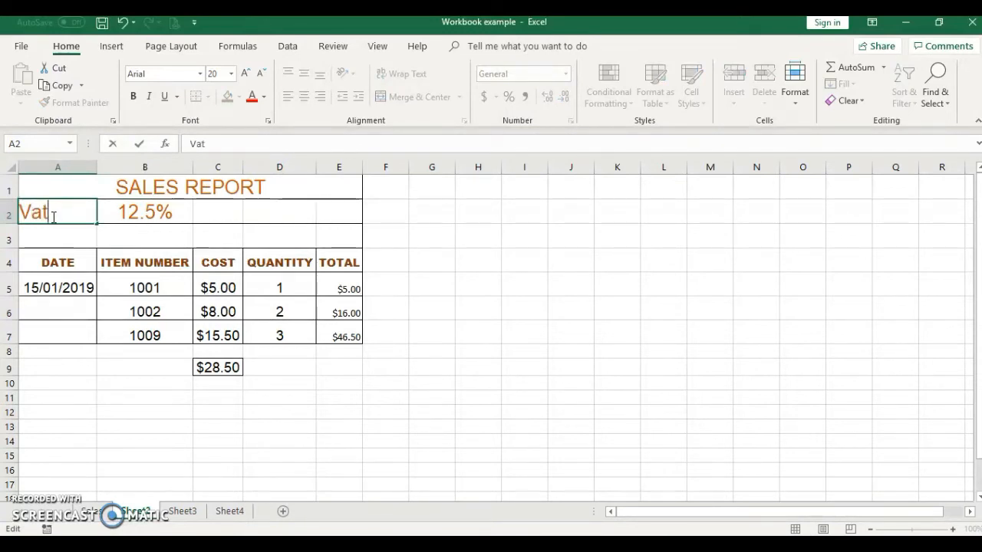
click(263, 211)
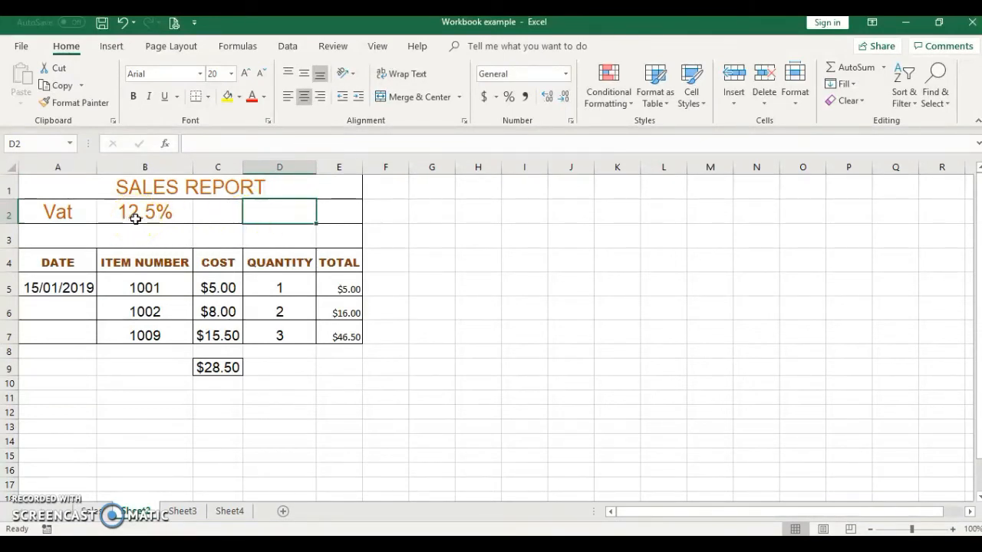
Step: Insert a column between QUANTITY and TOTAL and enter the header SUBTOTAL in E4
click(339, 164)
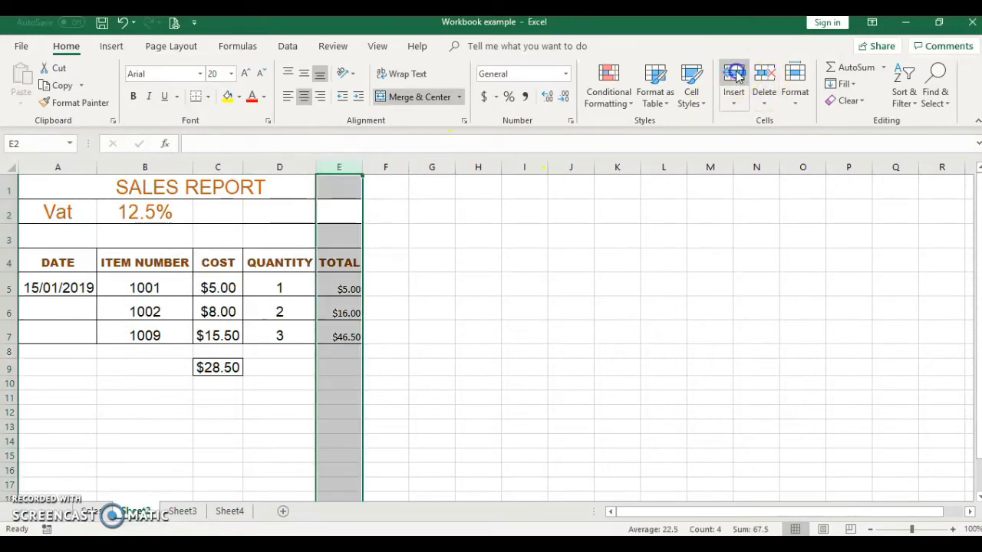
click(735, 74)
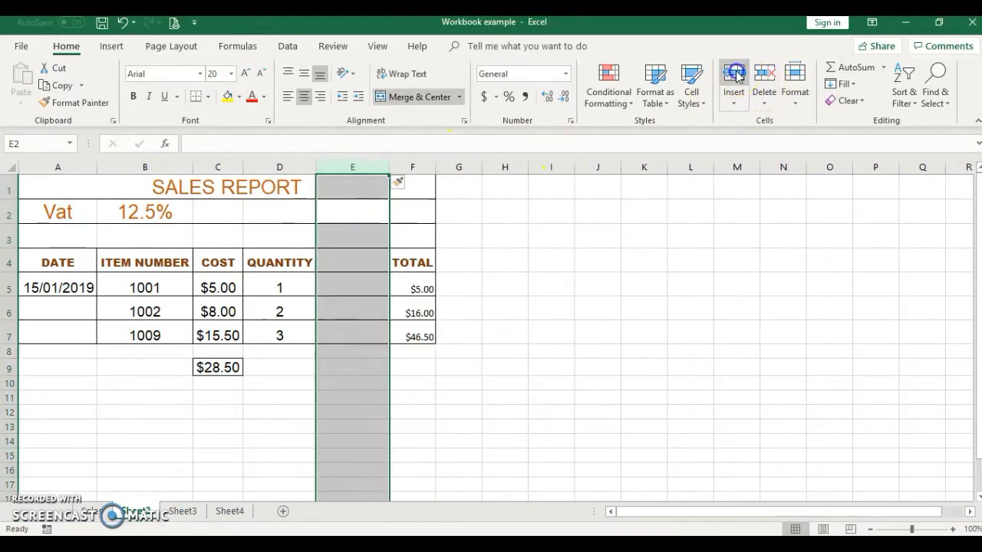
click(342, 266)
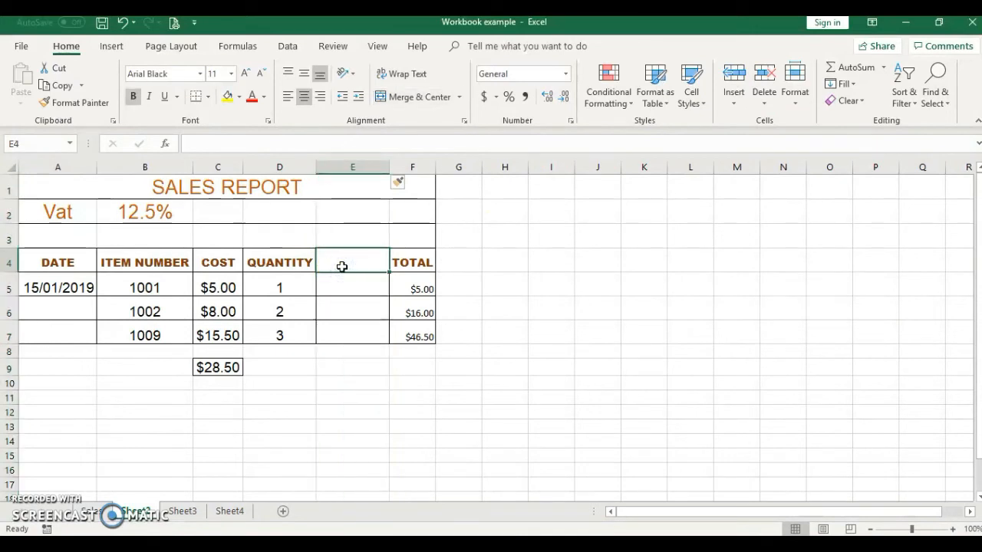
text(subto)
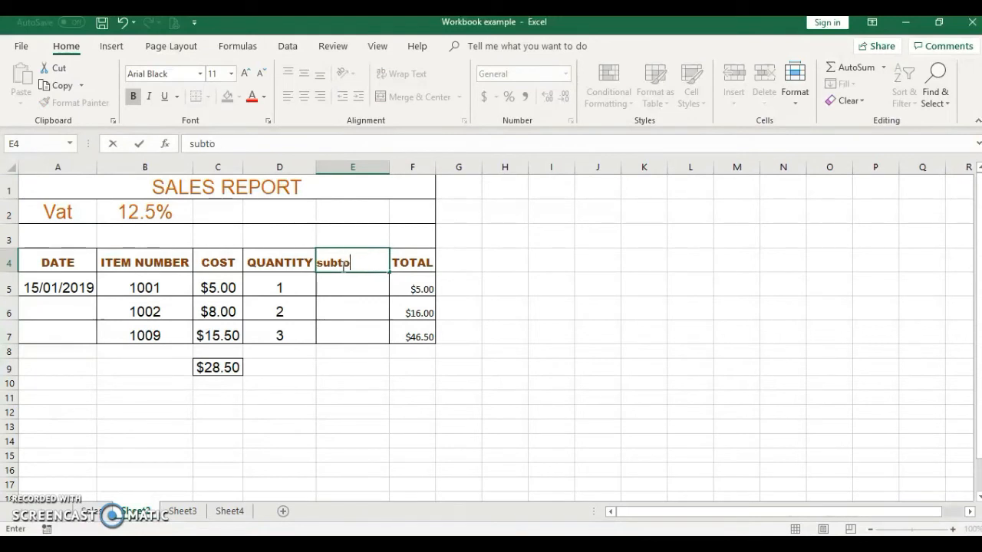
key(BackSpace)
key(BackSpace)
text(SUBTOTAL)
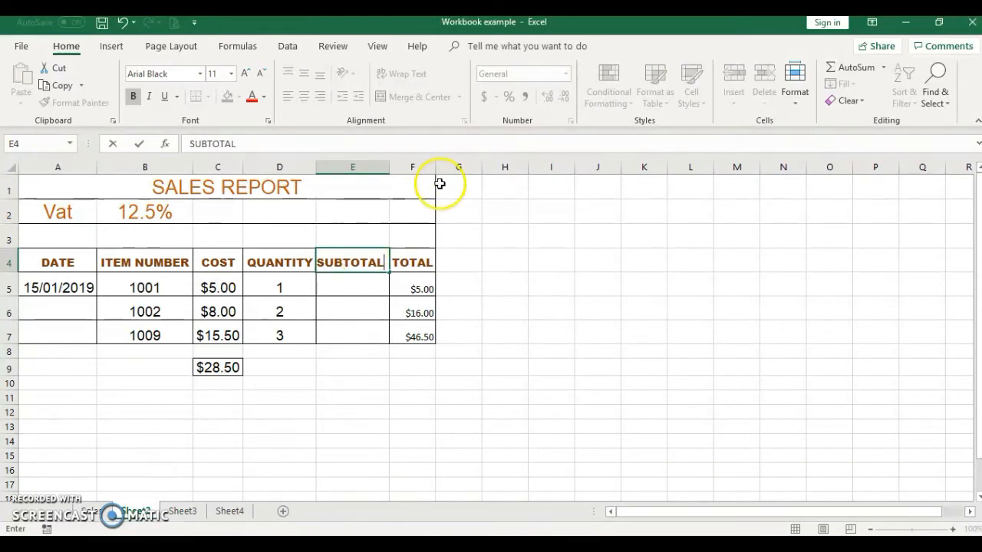
Step: Insert another column before TOTAL and enter the header VAT in F4
click(419, 166)
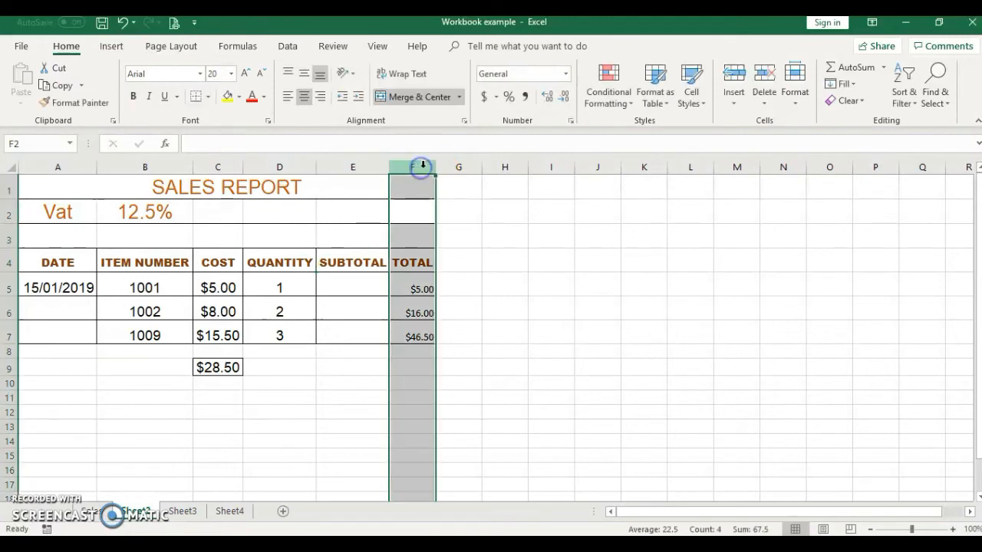
click(734, 77)
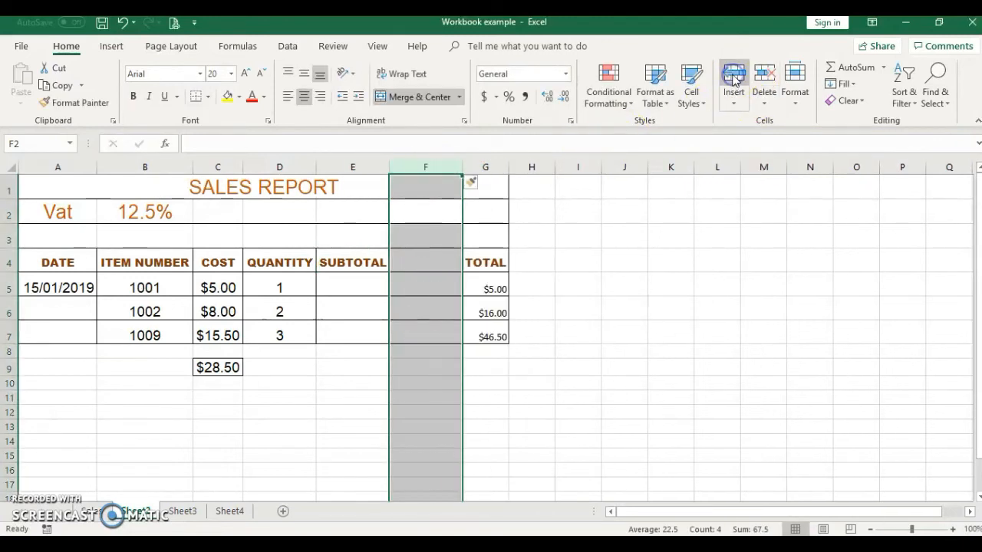
click(431, 263)
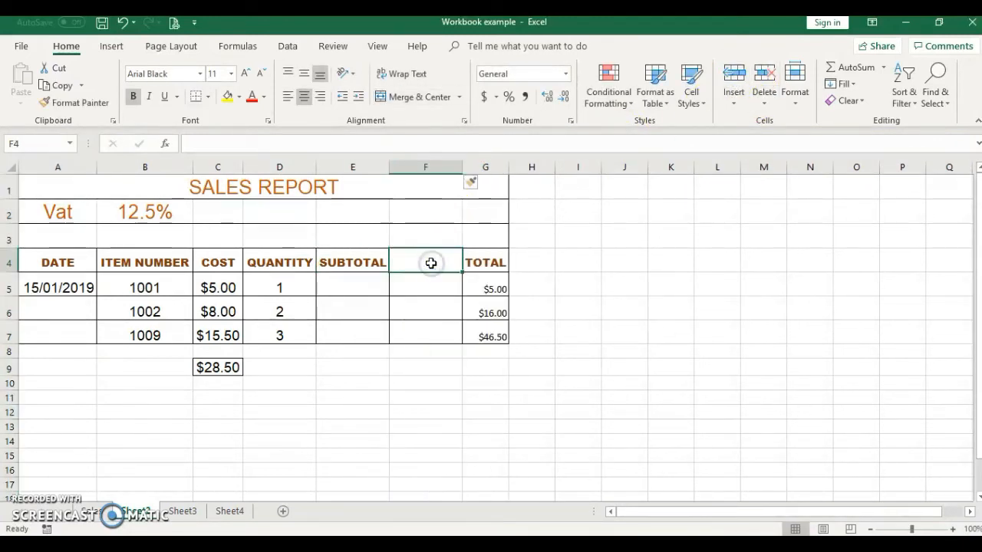
text(VAT)
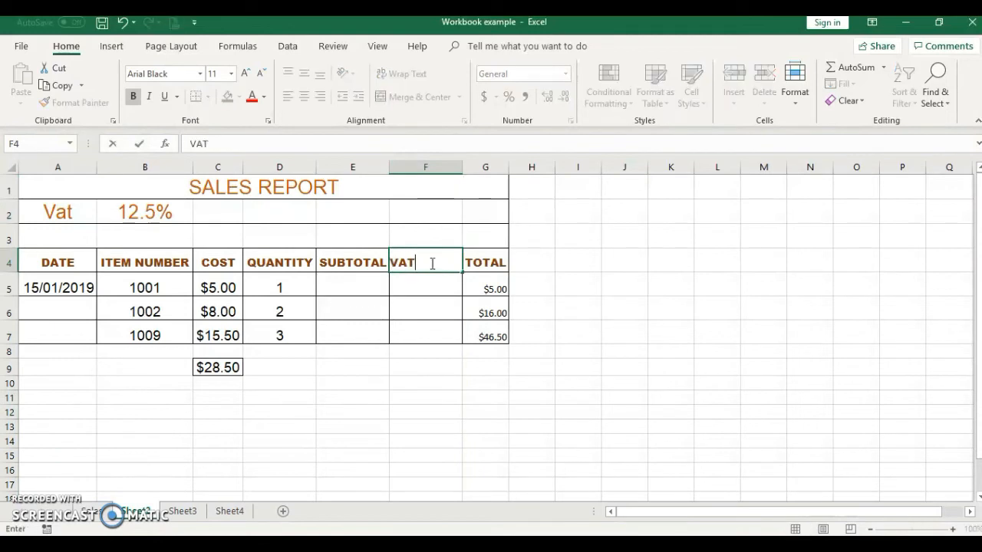
click(579, 270)
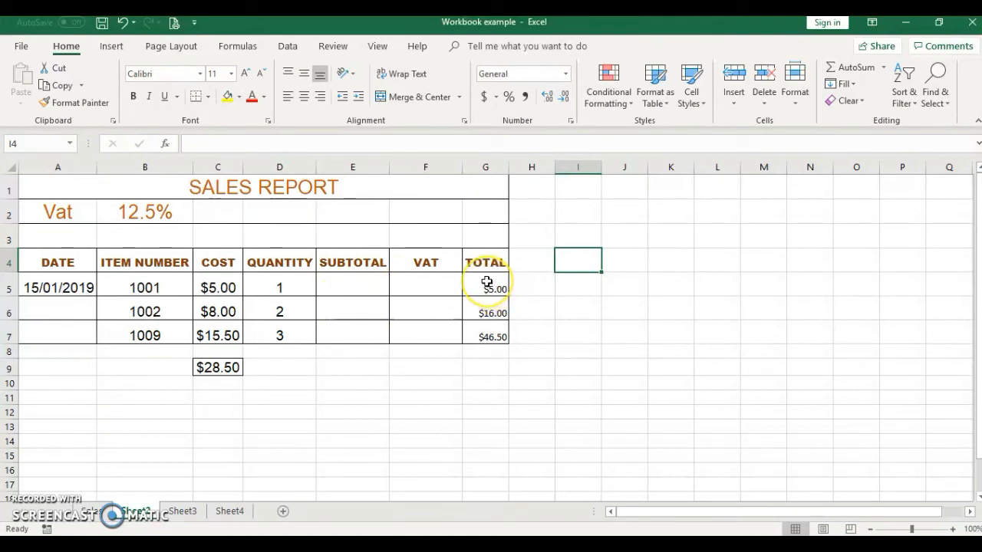
Step: Move the cost-times-quantity formulas from G5:G7 into the SUBTOTAL cells E5:E7 and check their cell references
drag(486, 283, 488, 327)
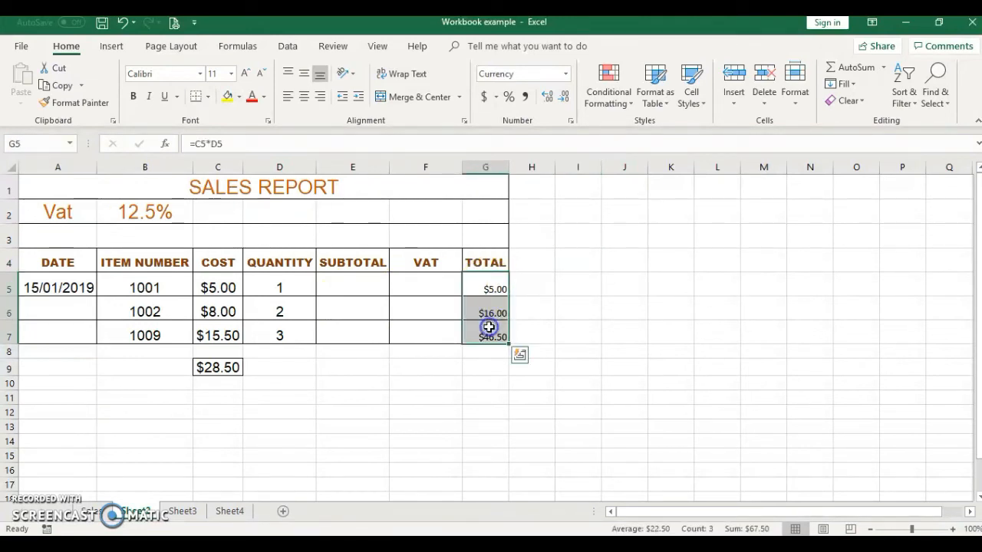
right_click(492, 286)
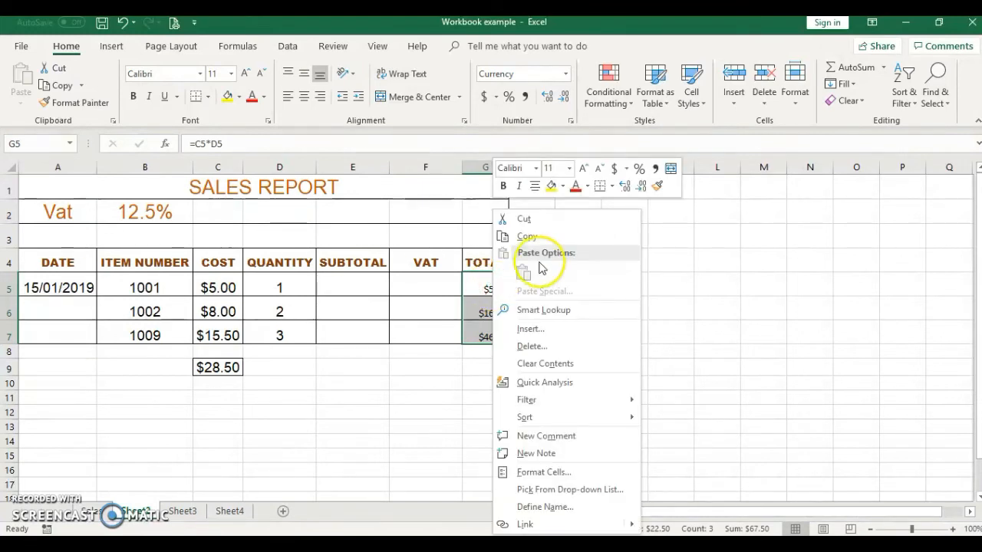
click(526, 224)
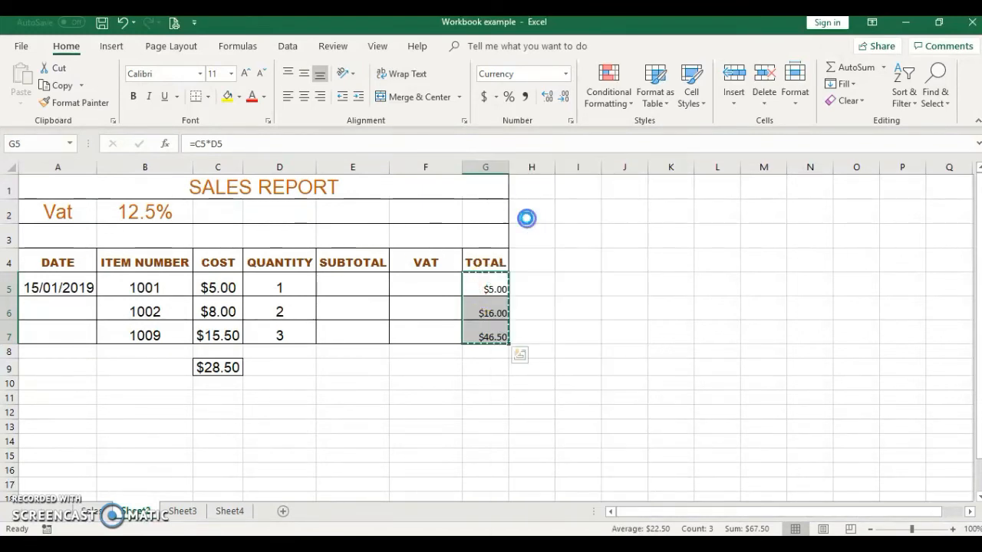
click(360, 287)
drag(361, 287, 358, 322)
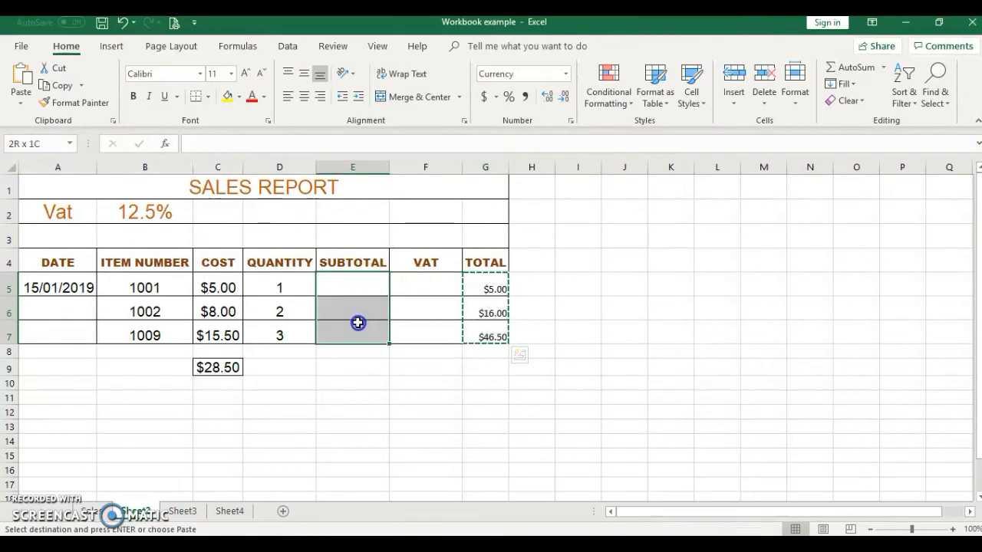
right_click(366, 281)
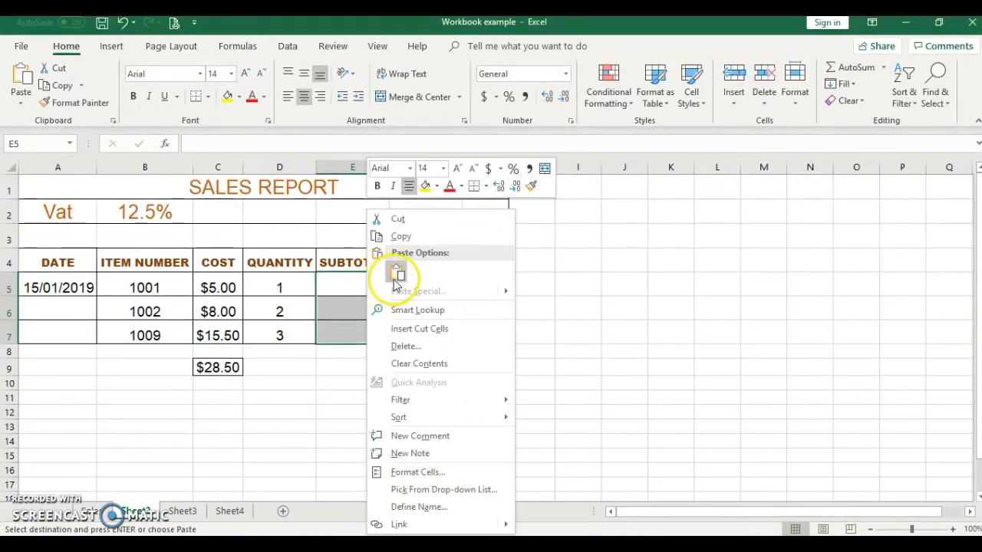
click(397, 275)
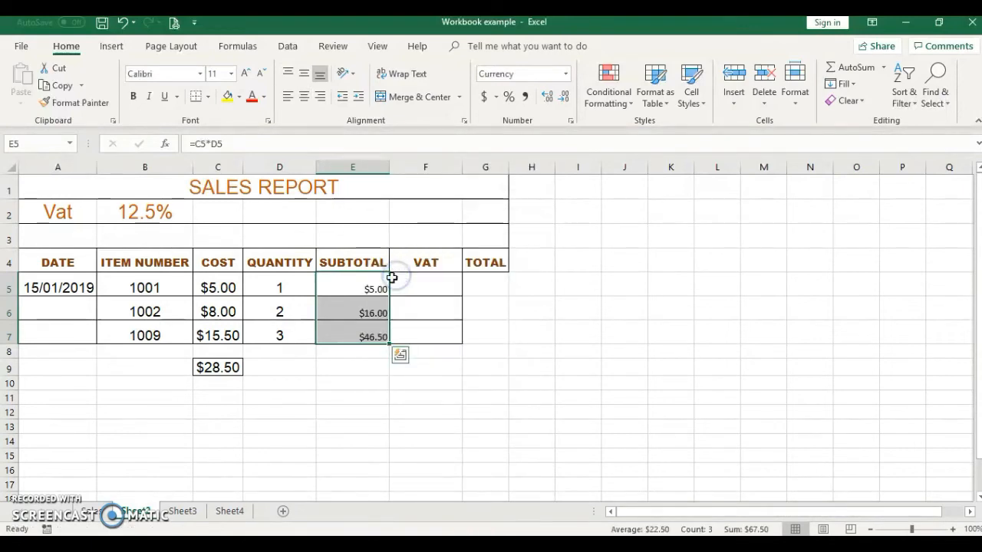
click(376, 286)
click(368, 311)
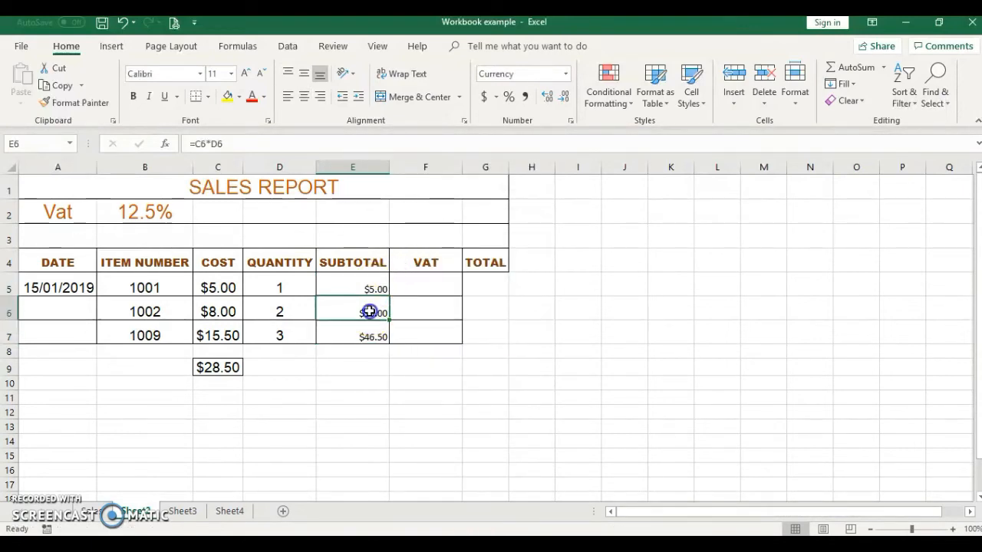
click(366, 347)
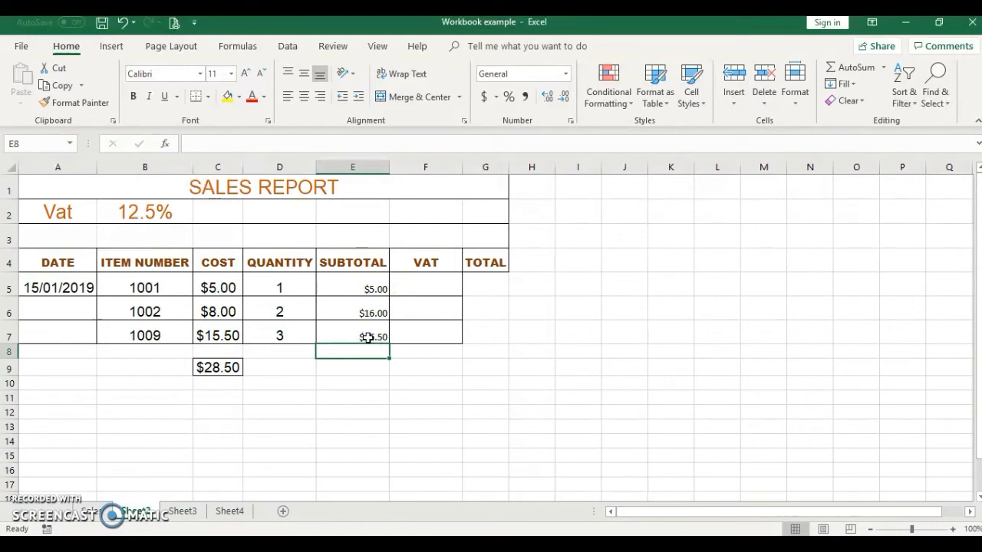
click(368, 336)
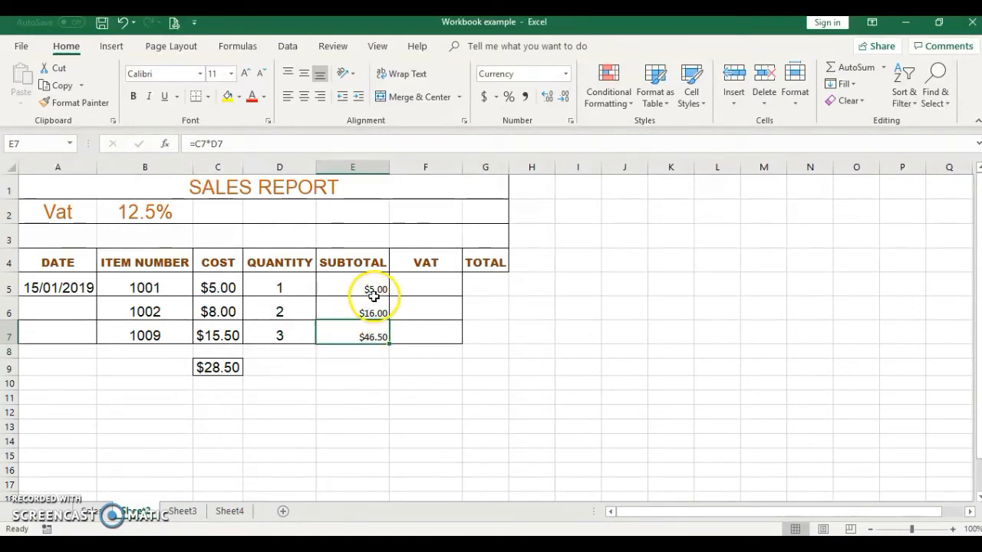
Step: Draw a border grid over E3:G7 and over rows 2 and 3 from column A to G
click(427, 287)
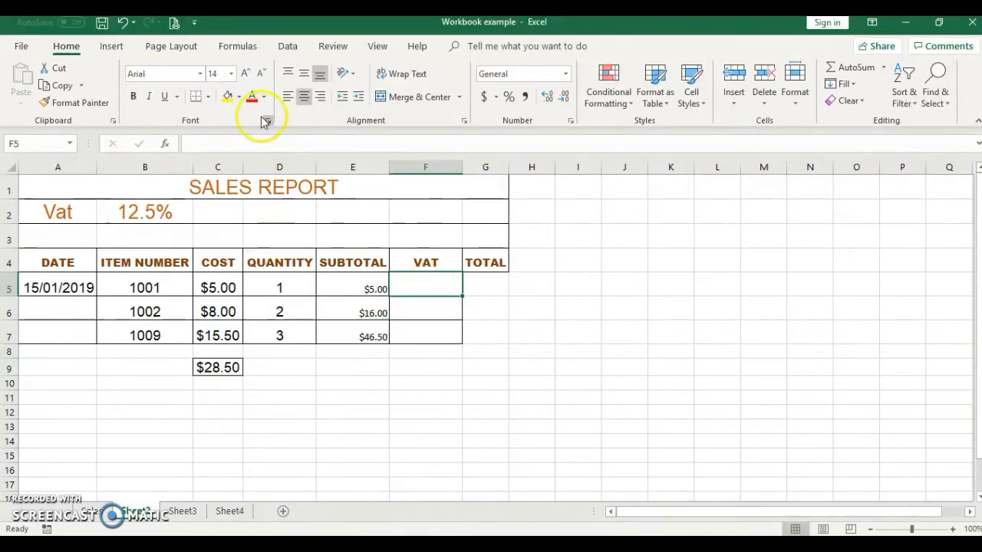
click(207, 96)
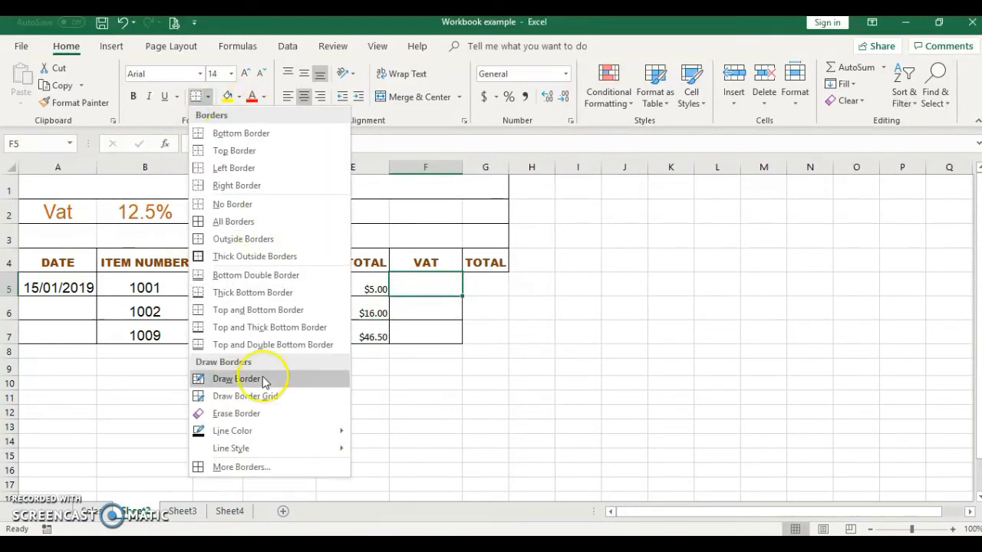
click(246, 395)
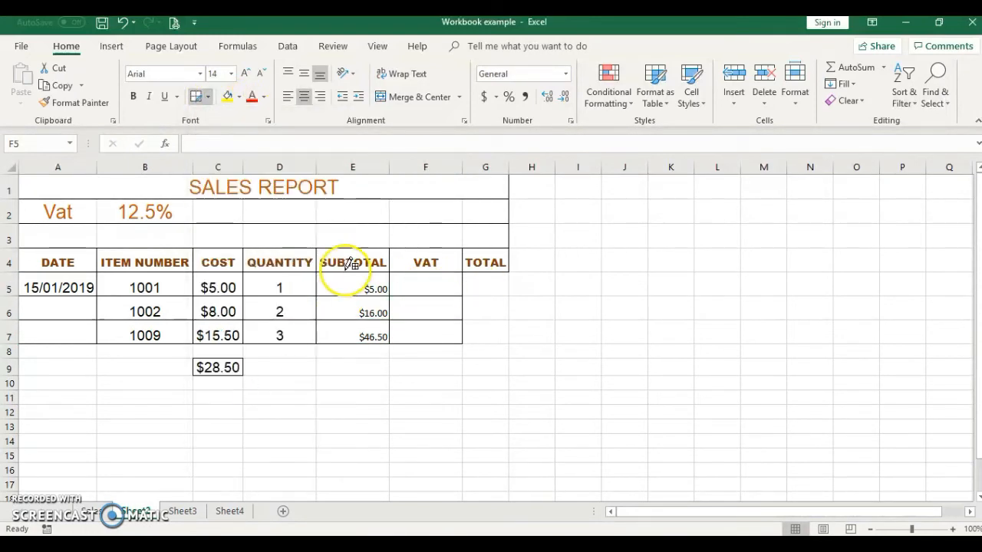
mouse_move(329, 237)
mouse_down()
mouse_move(469, 280)
mouse_move(474, 325)
mouse_up()
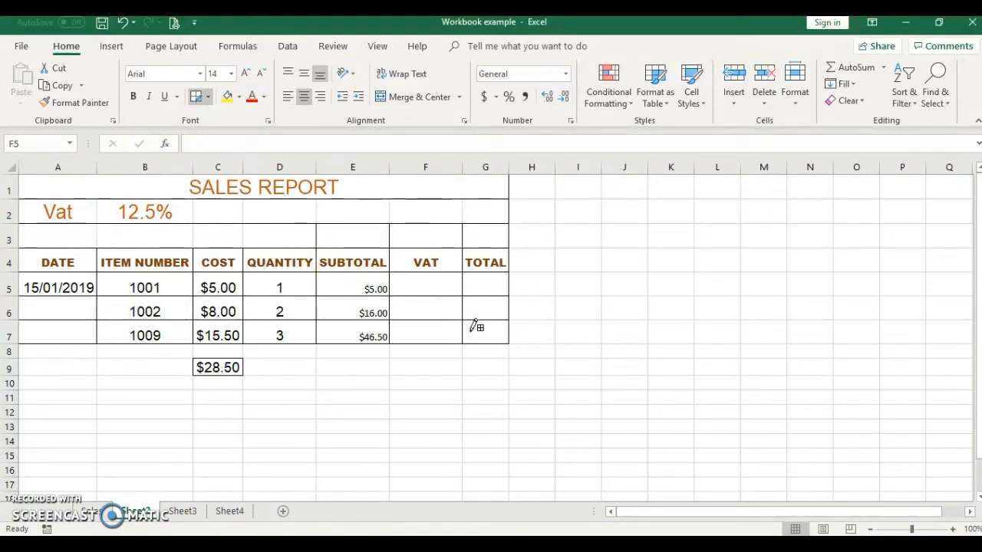
mouse_move(41, 203)
mouse_down()
mouse_move(325, 197)
mouse_move(466, 229)
mouse_up()
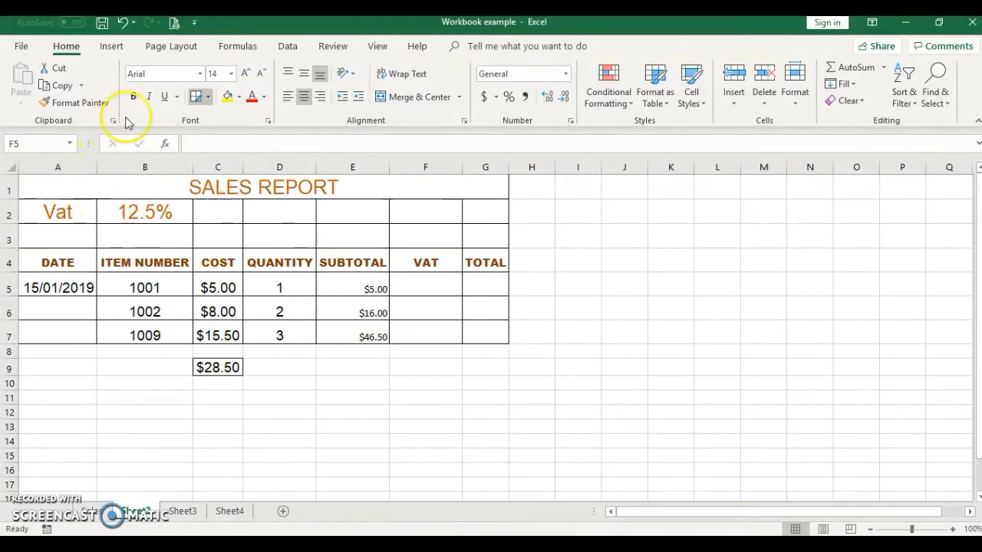
click(197, 97)
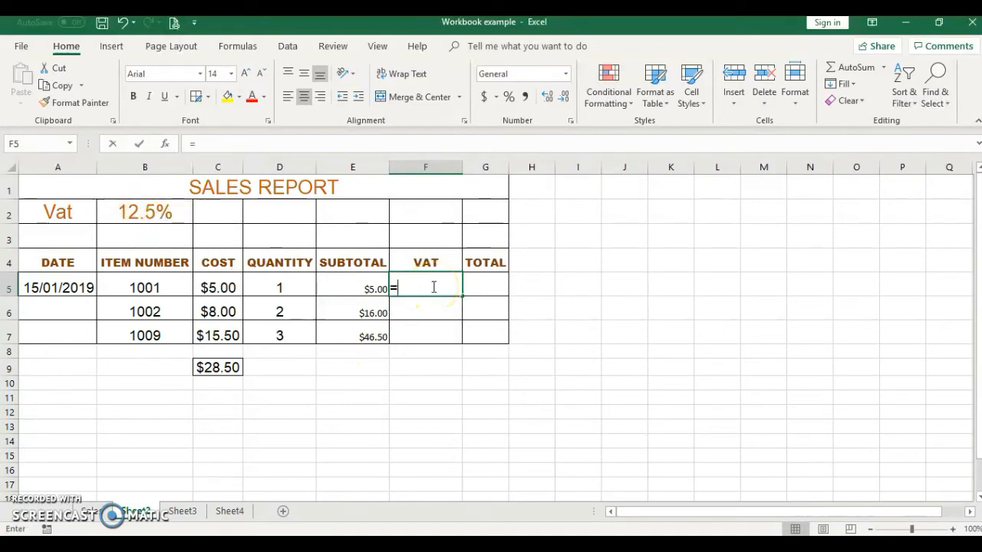
Step: Calculate the first item's VAT in F5 with the formula =E5*B2
click(354, 280)
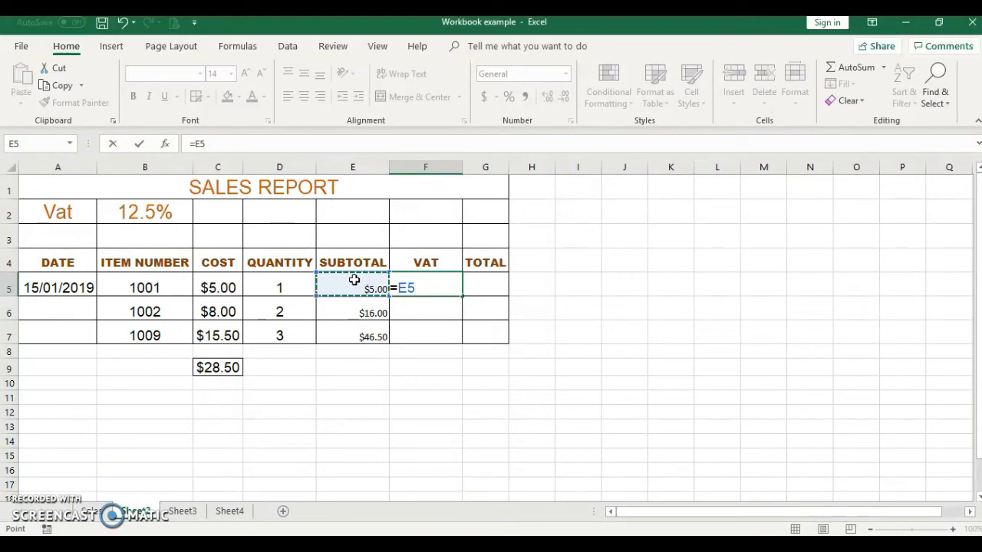
text(*)
click(165, 217)
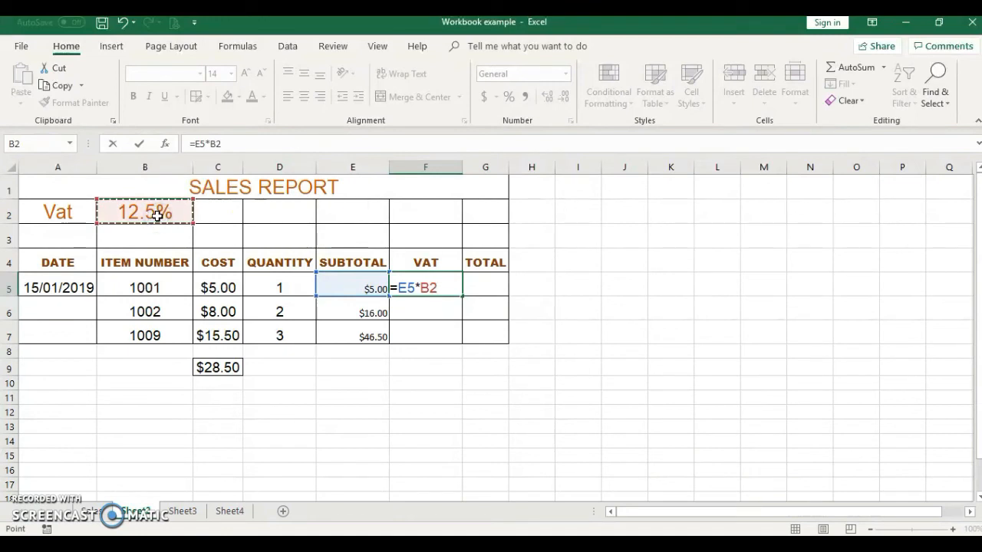
key(Return)
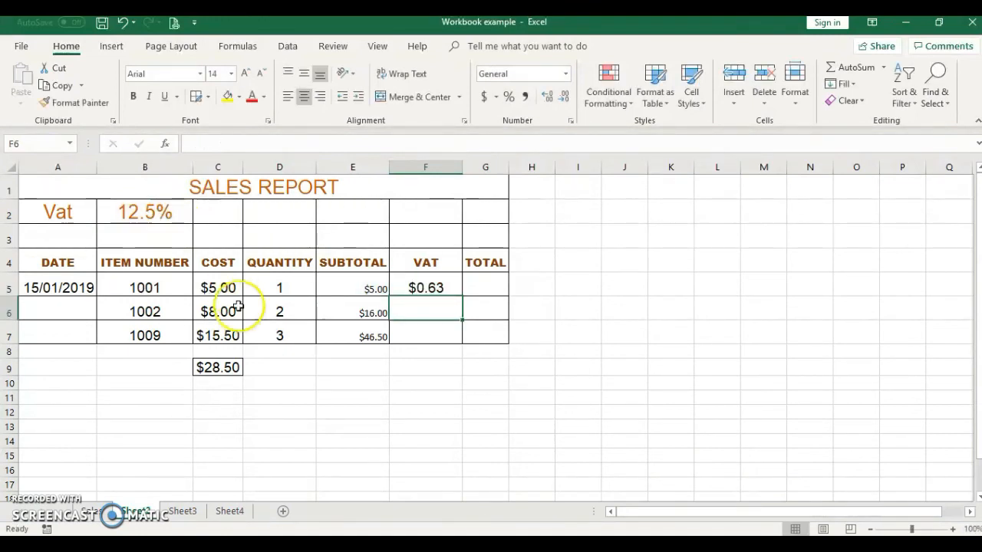
Step: Fill the VAT formula from F5 down through F7
click(427, 288)
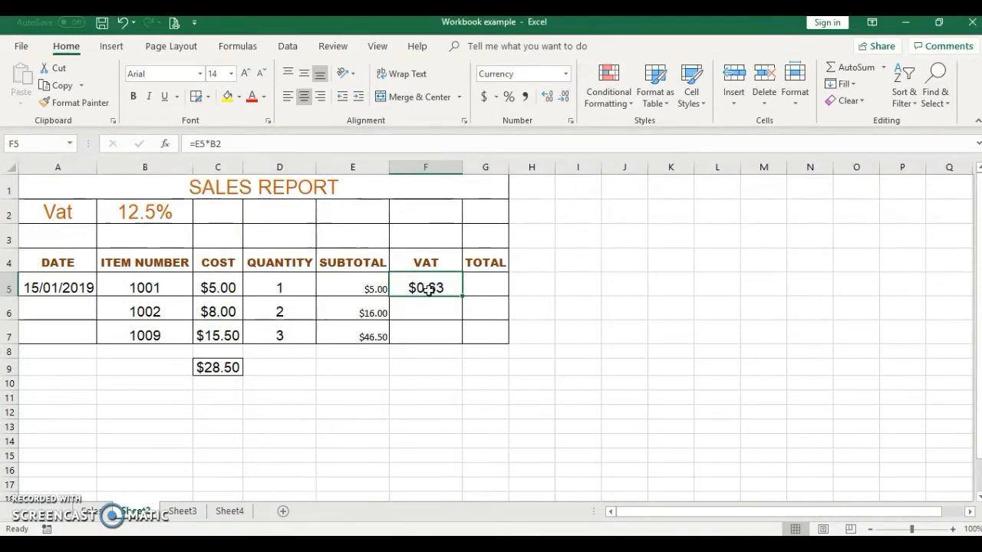
click(451, 292)
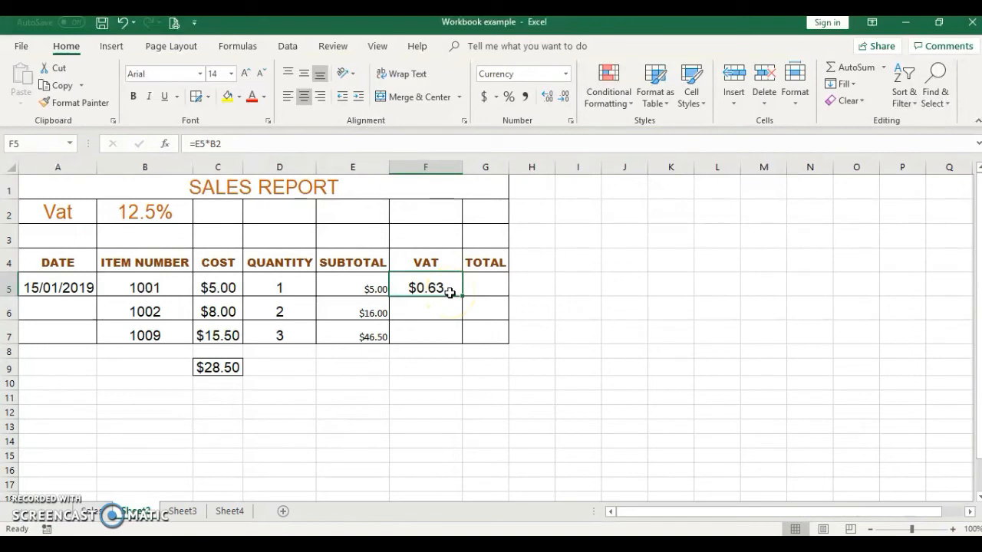
drag(463, 296, 458, 335)
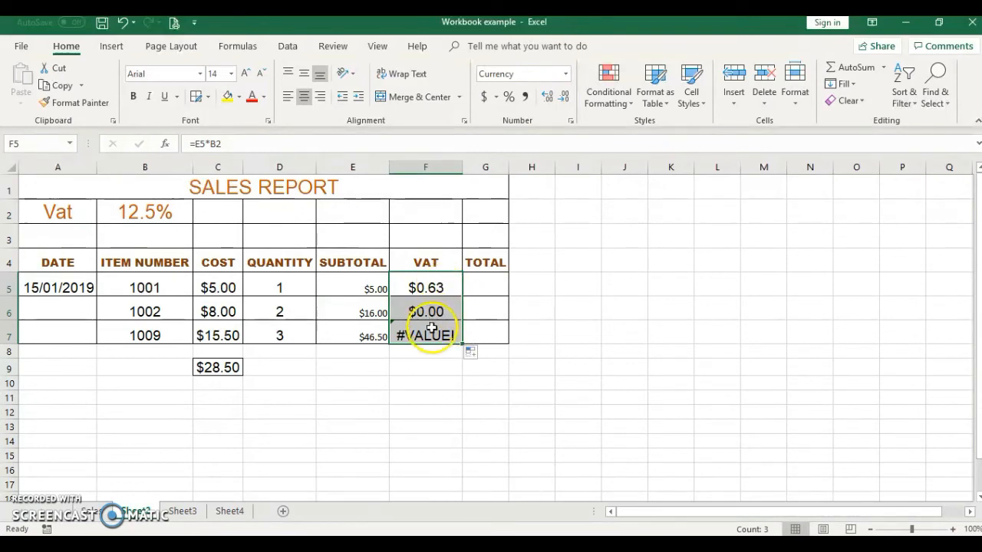
Step: Examine the VAT formulas in F5:F7 and the cells B2, B3 and B4 that they refer to
click(595, 292)
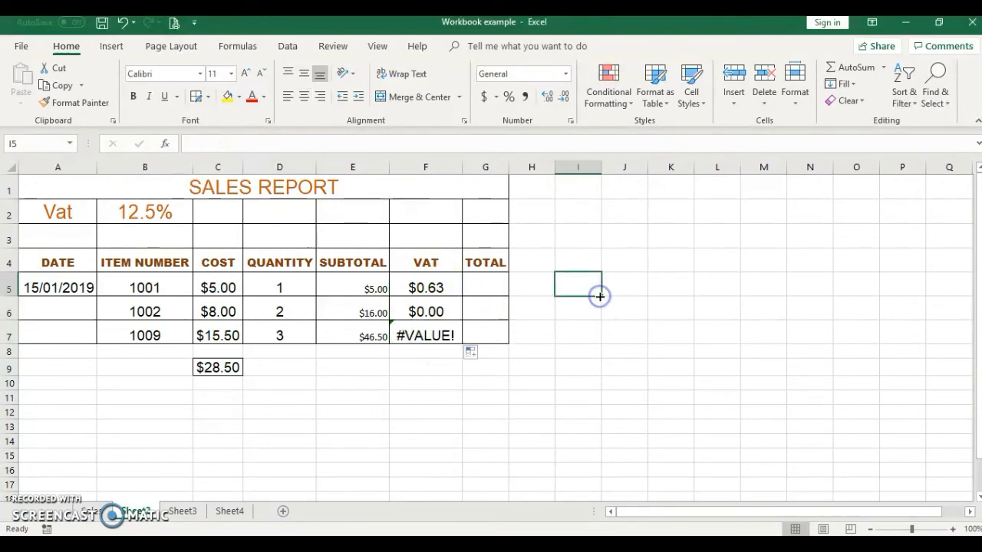
click(428, 310)
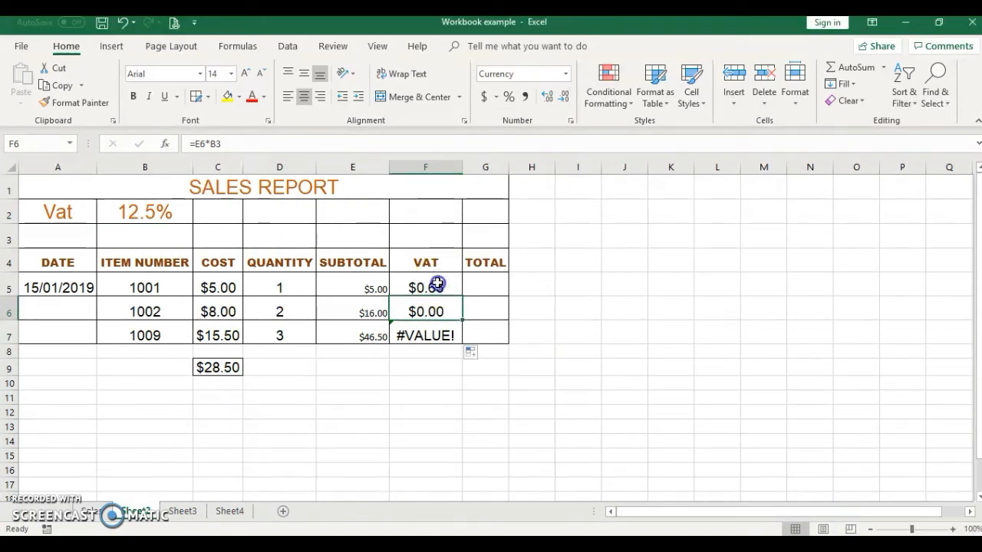
click(437, 285)
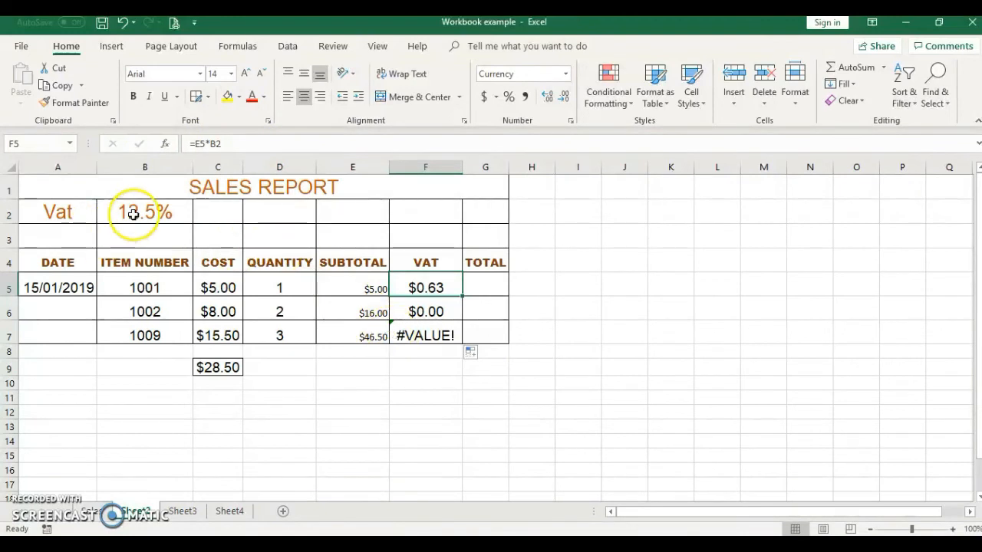
click(424, 312)
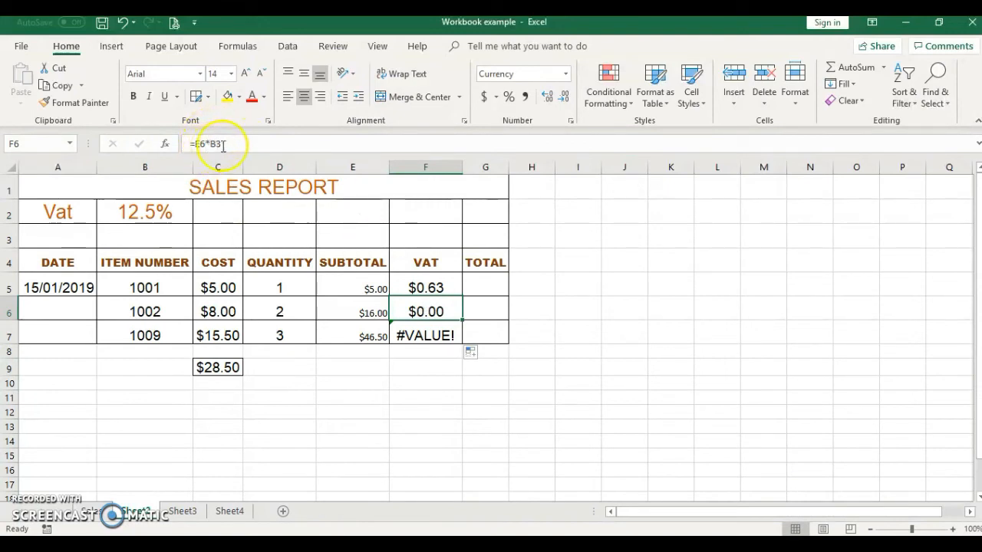
click(437, 336)
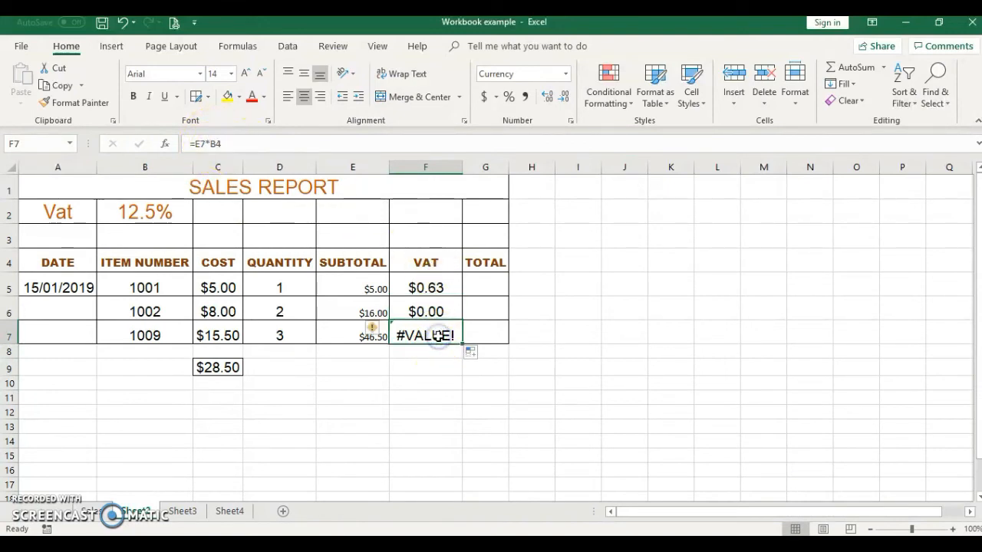
click(168, 263)
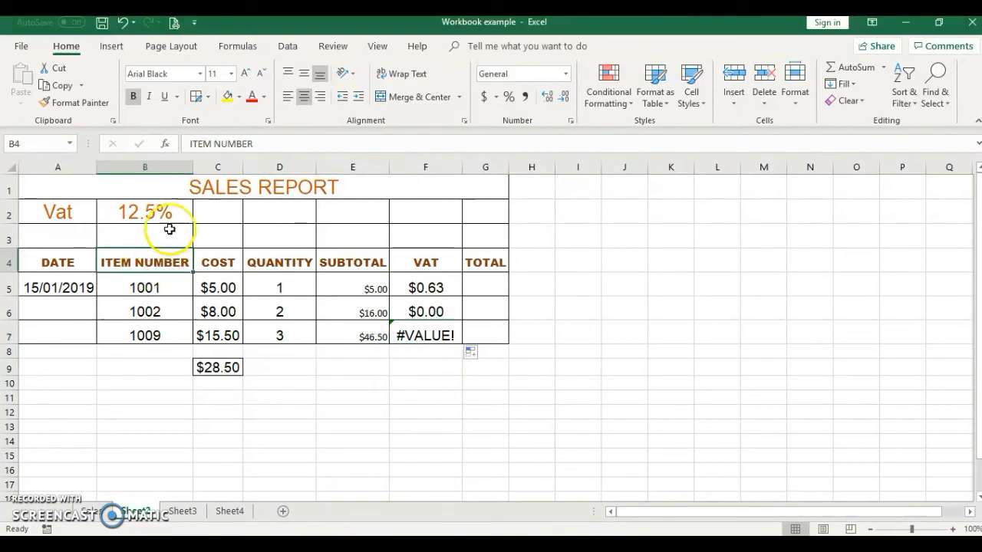
click(166, 233)
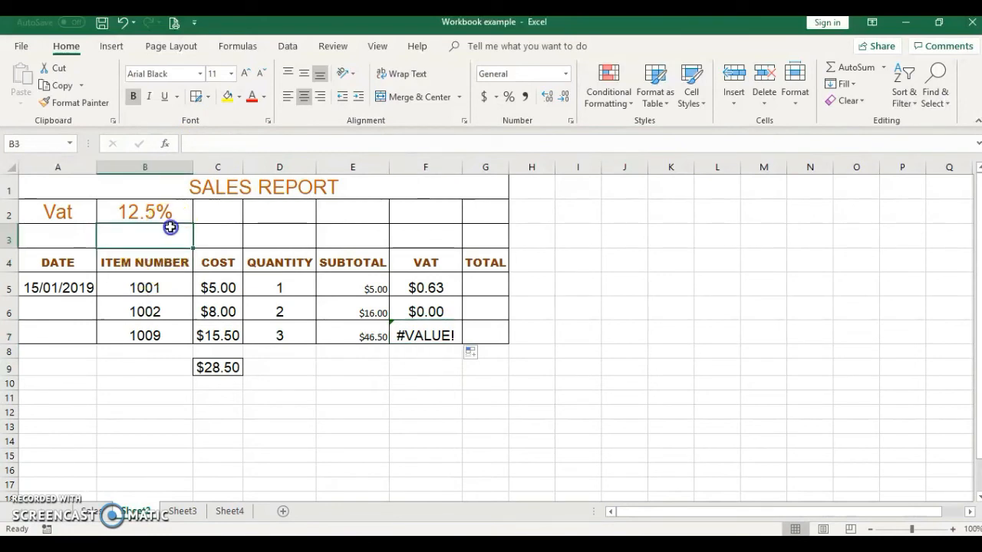
click(434, 288)
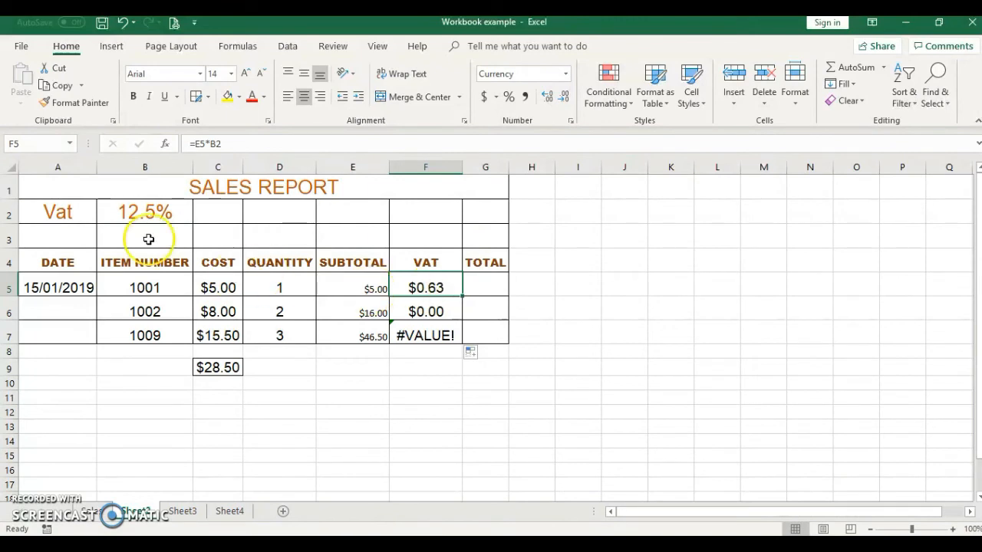
click(148, 214)
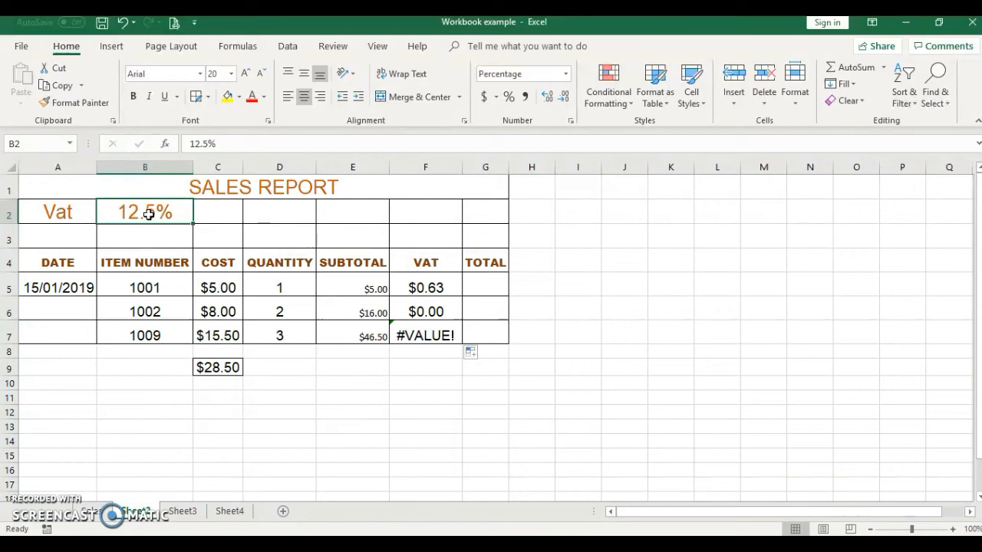
Step: Clear the contents of the copied VAT formulas in F6:F7
click(434, 311)
drag(434, 311, 432, 335)
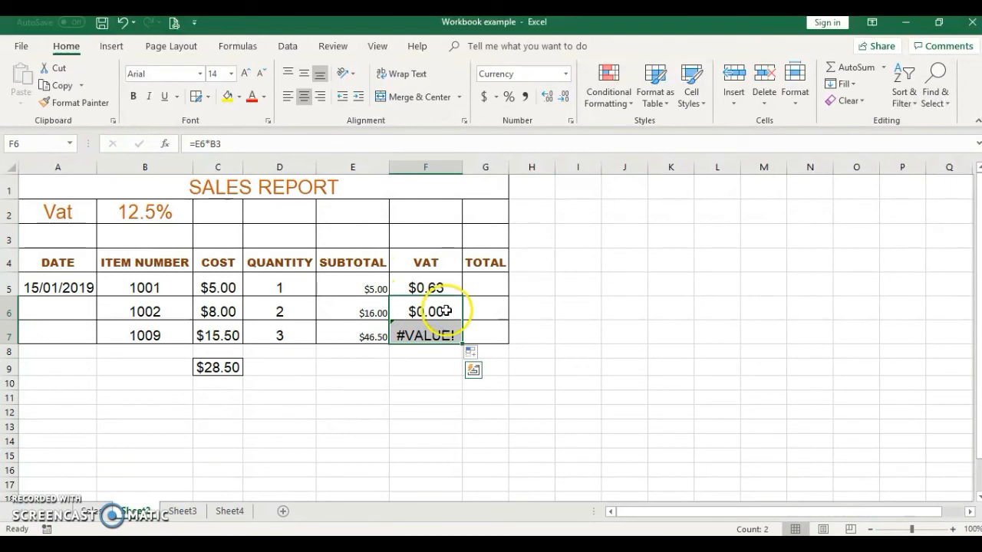
right_click(445, 310)
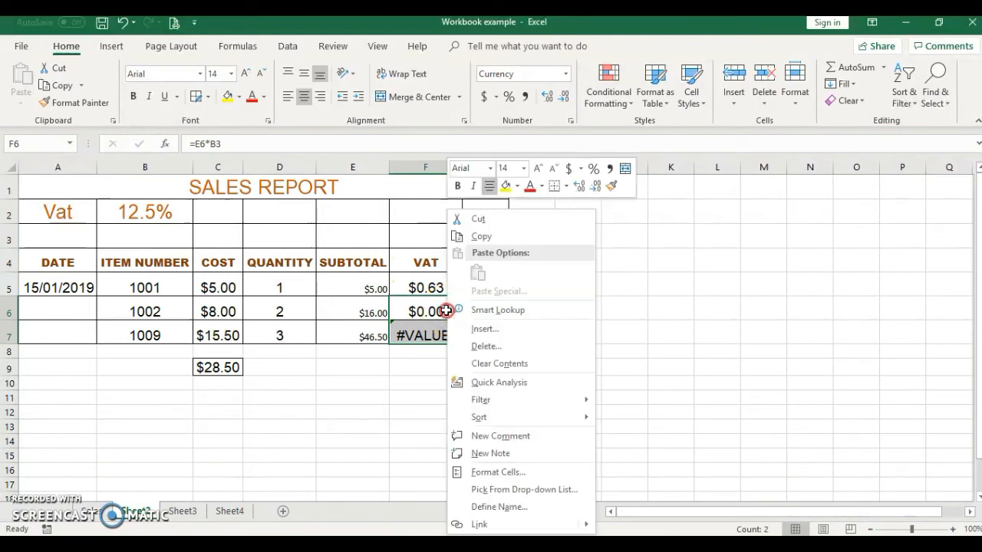
click(491, 364)
Step: Make the VAT rate reference in F5 absolute so the formula reads =E5*$B$2
click(436, 285)
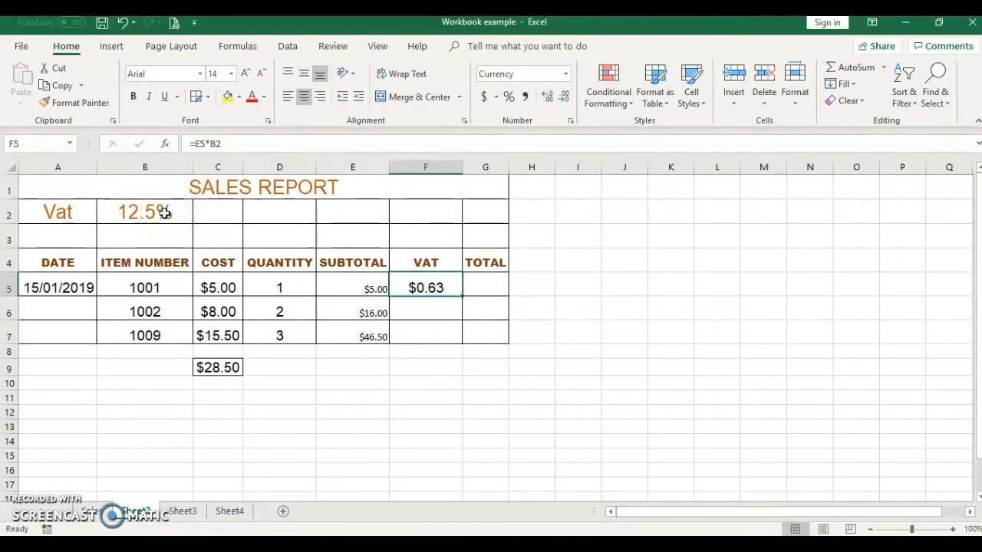
click(212, 144)
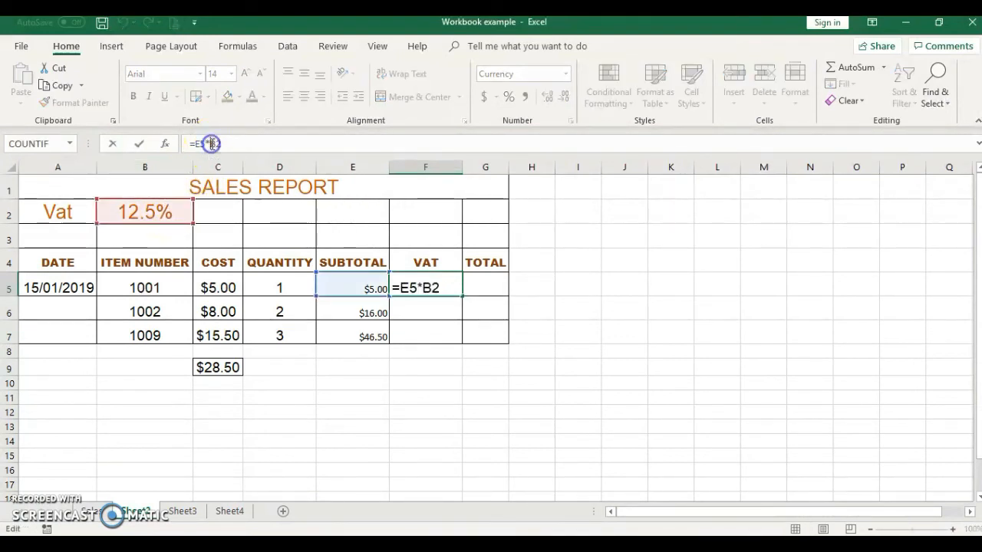
text($)
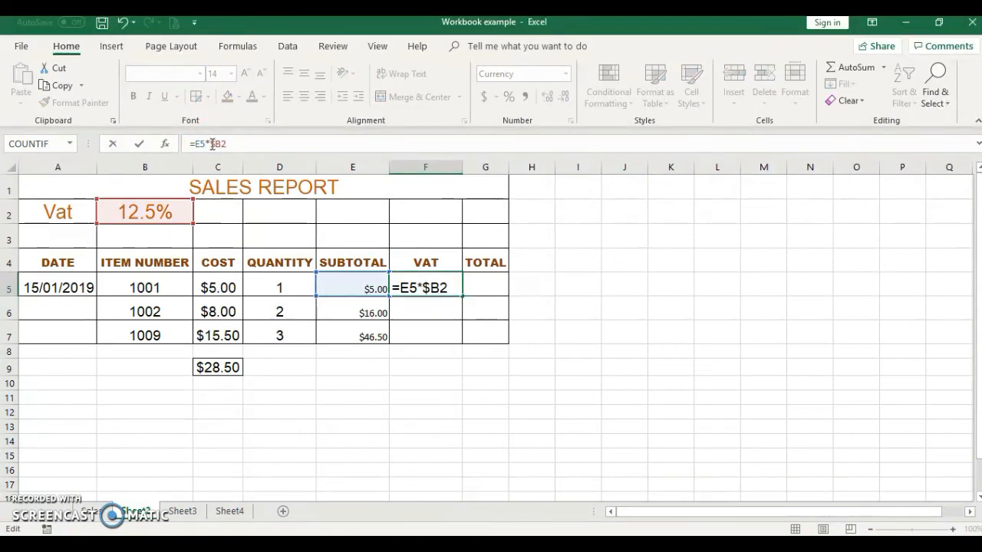
click(220, 145)
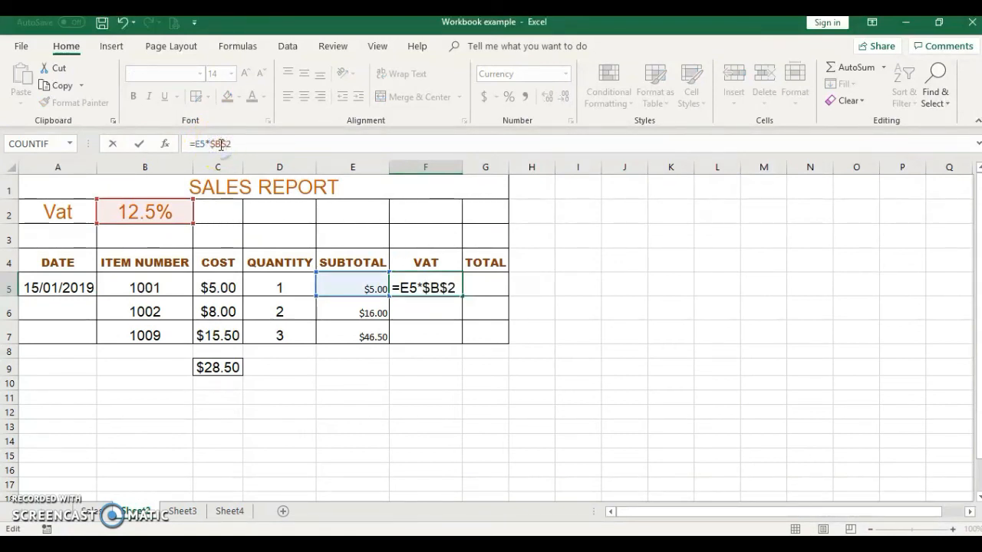
text($)
click(233, 144)
key(Return)
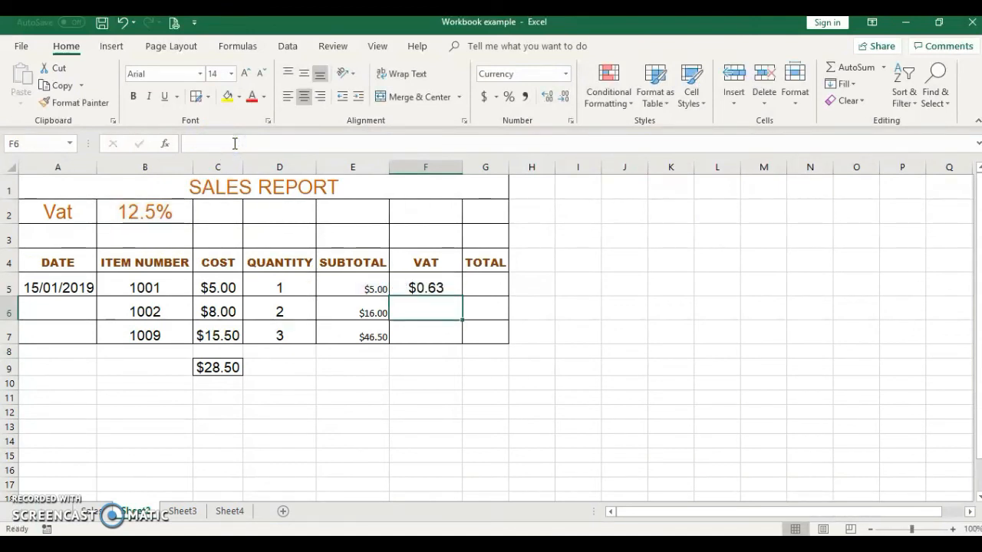
Step: Fill the absolute-reference VAT formula from F5 down through F7 and compare its references with the SUBTOTAL formulas in E6:E7
click(423, 288)
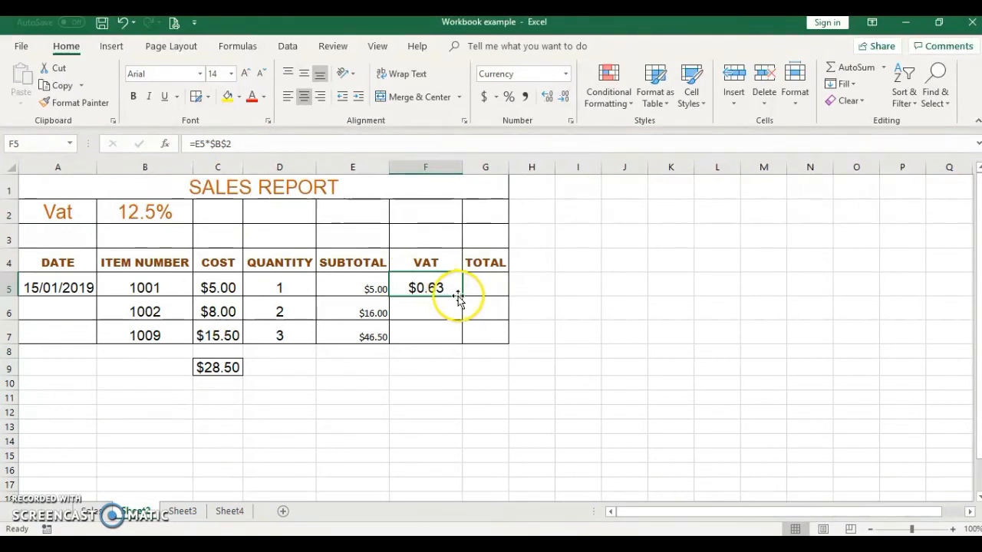
drag(460, 296, 460, 339)
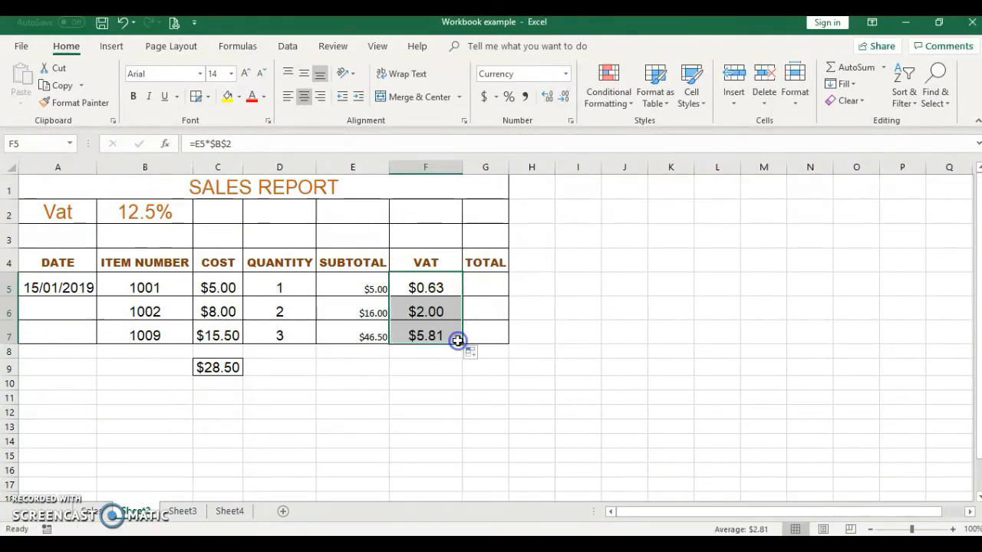
click(432, 308)
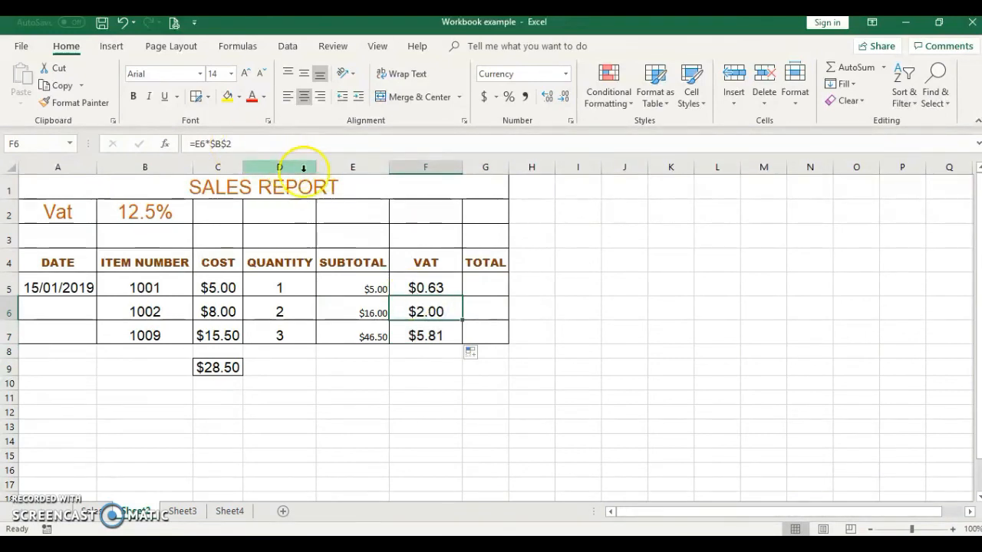
click(433, 333)
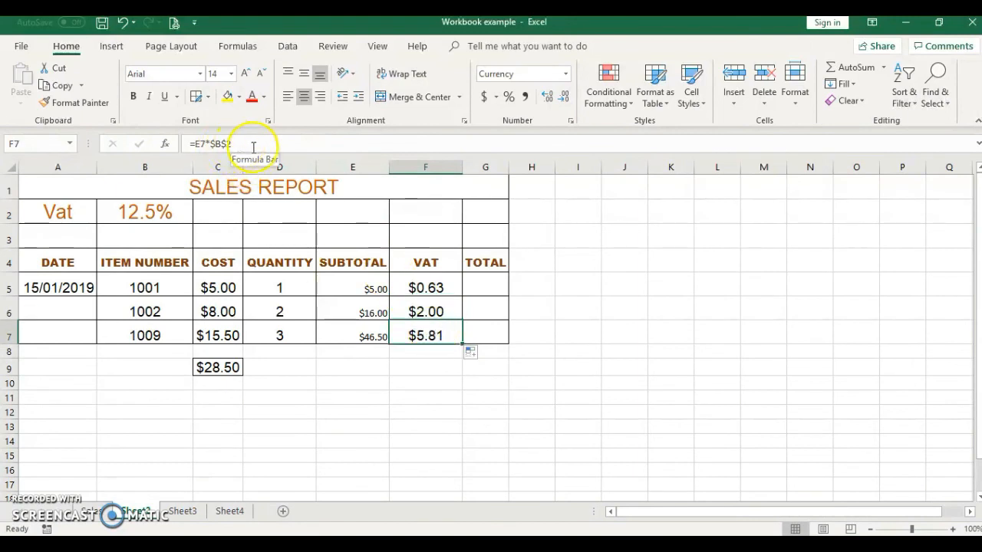
click(428, 289)
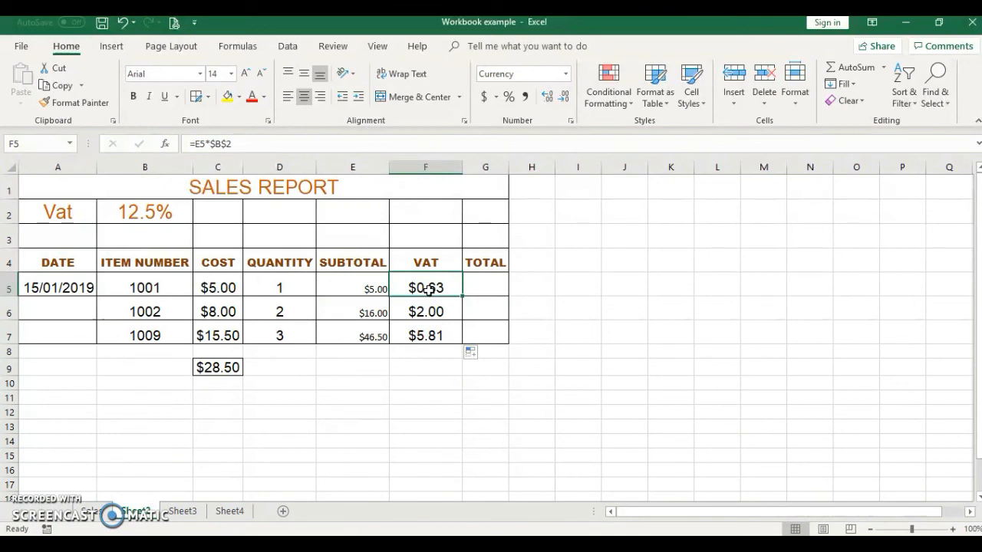
click(350, 315)
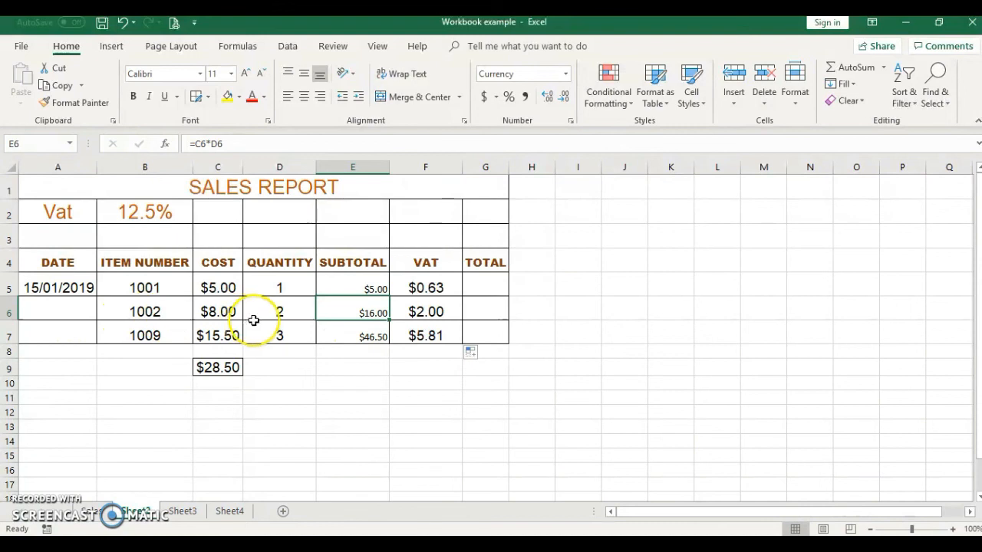
click(351, 333)
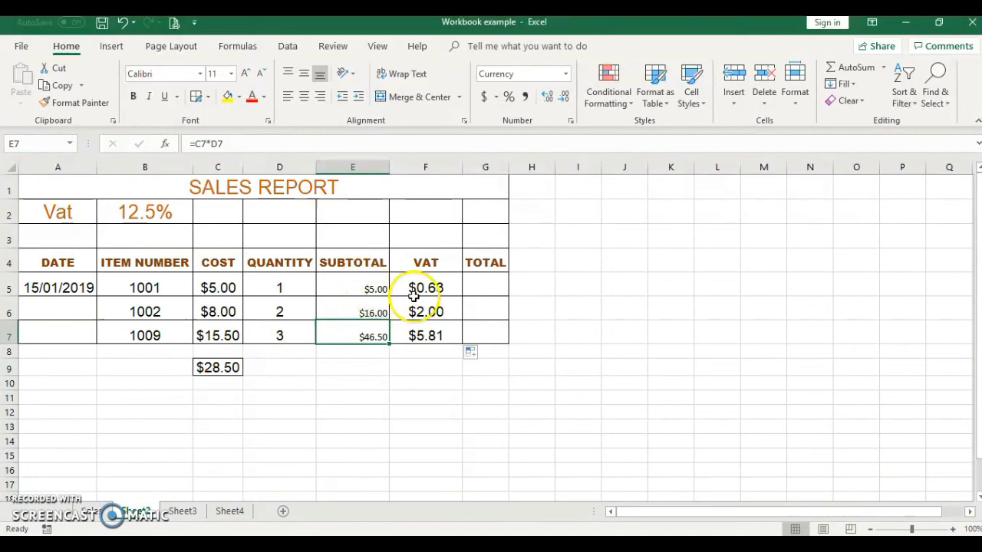
Step: Calculate the first item's total in G5 with the formula =E5+F5 and fill it down through G7
click(483, 286)
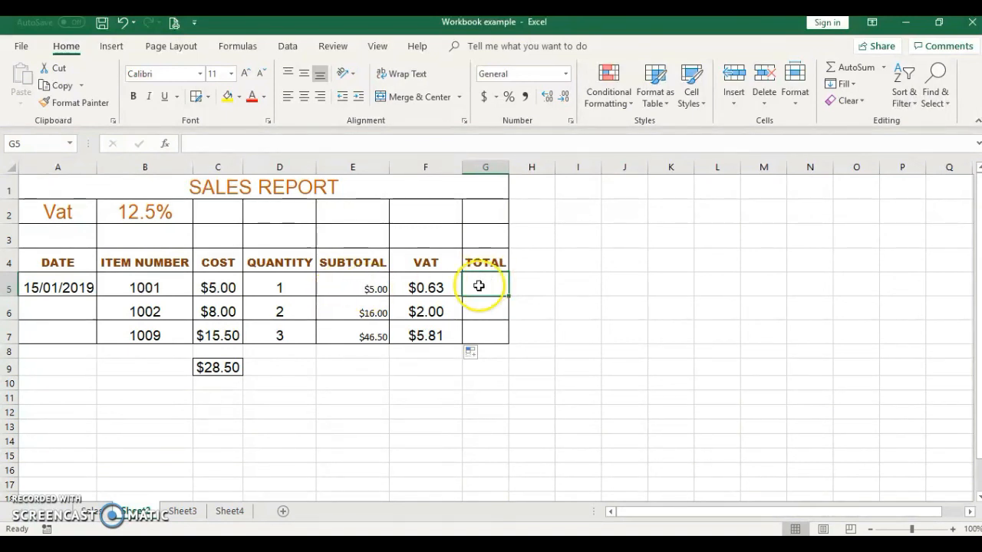
text(=)
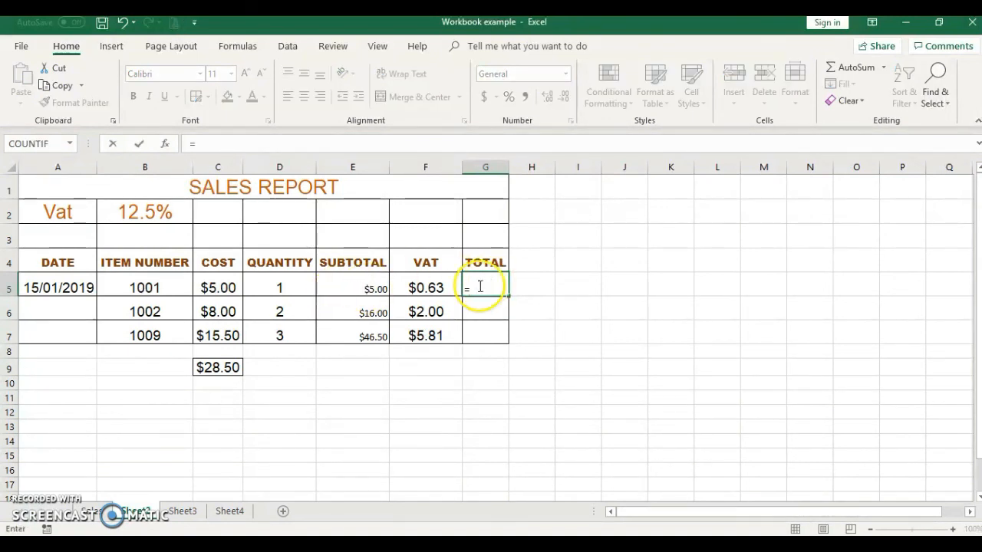
click(355, 288)
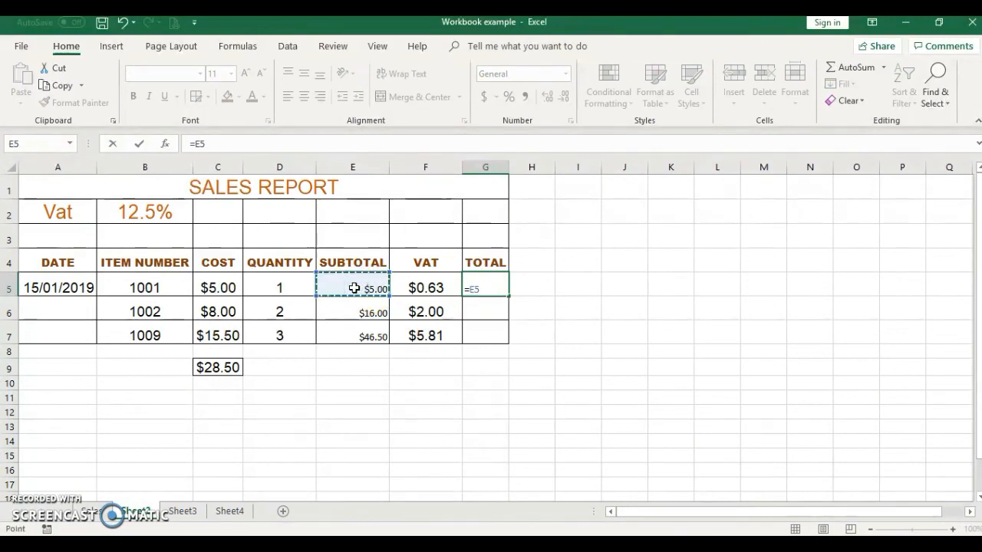
text(+)
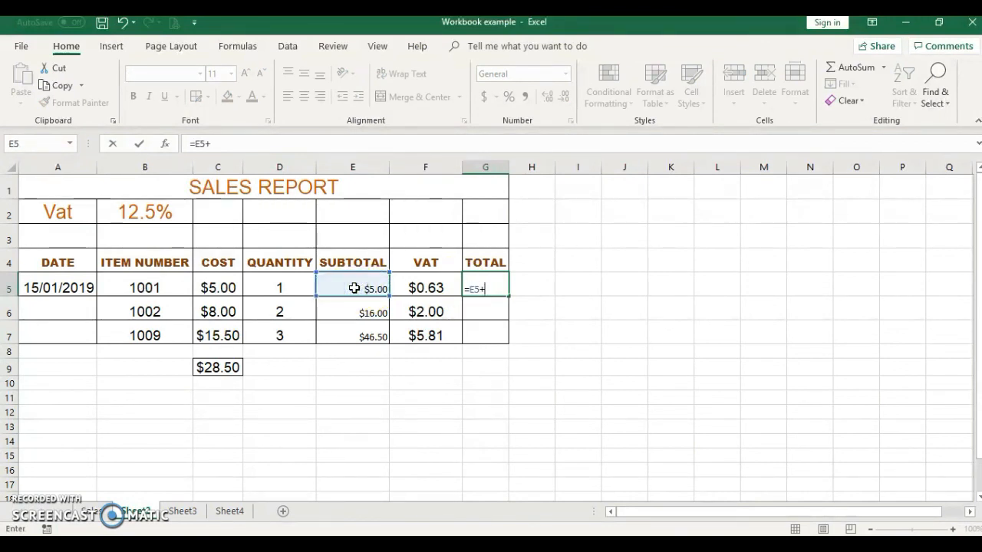
click(427, 287)
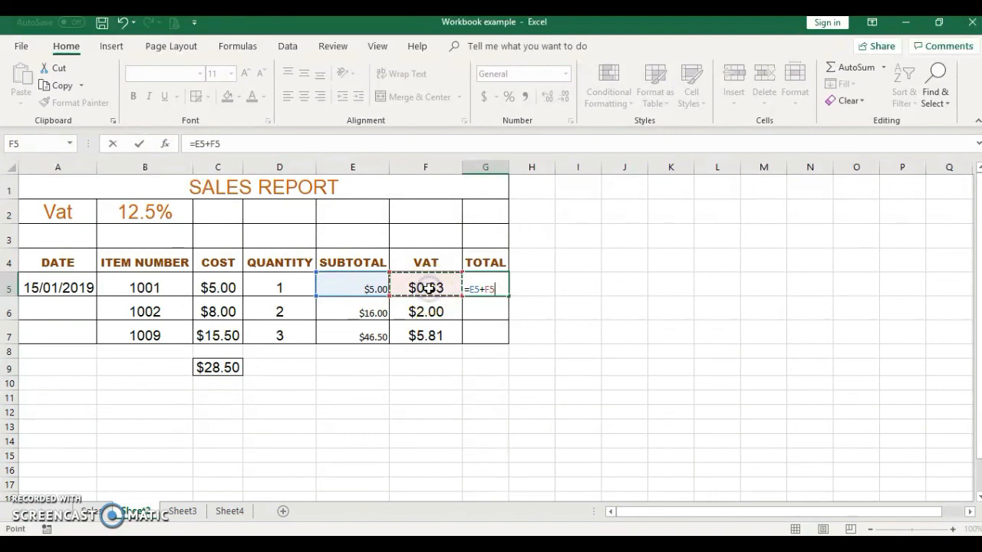
key(Return)
click(491, 287)
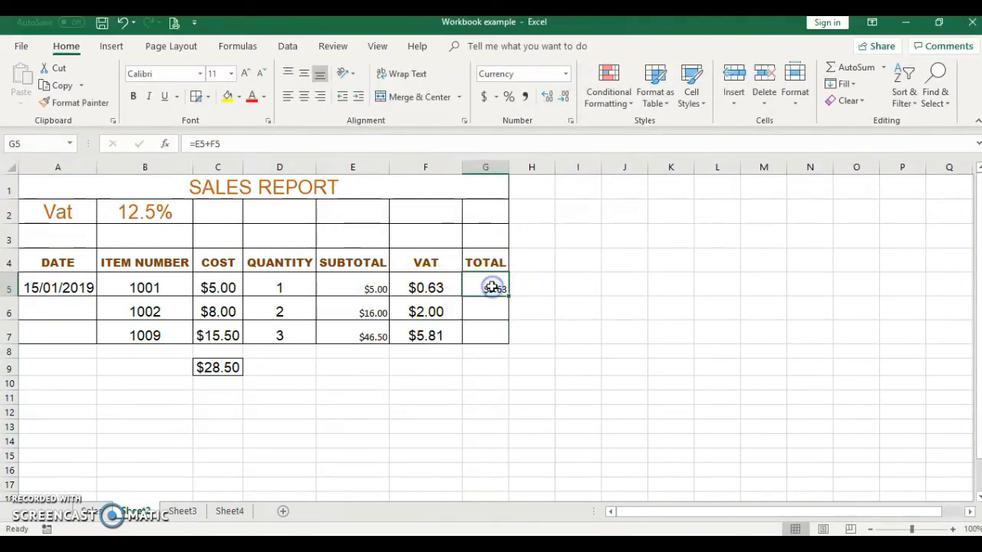
drag(506, 296, 503, 335)
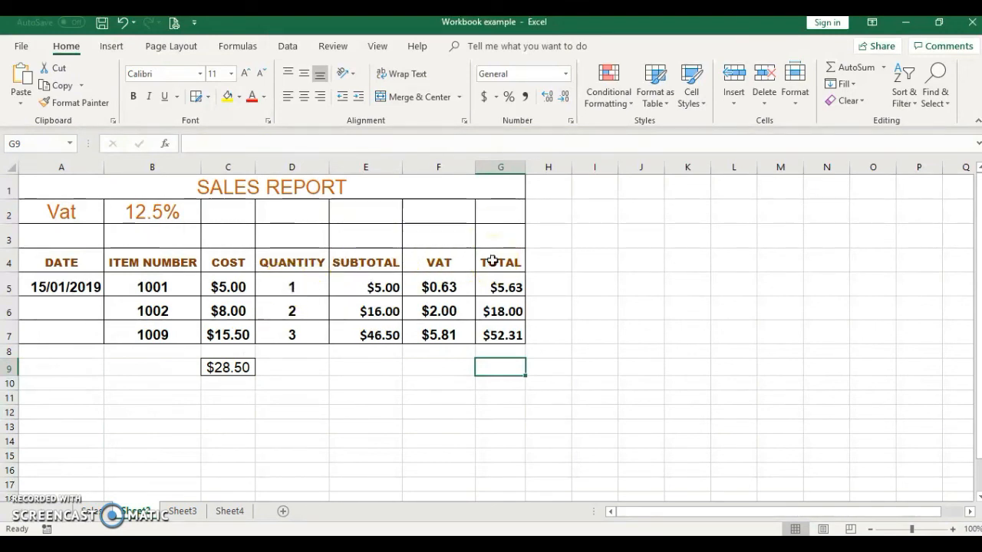
Step: Change the VAT rate in B2 to 15% by entering .15
click(153, 213)
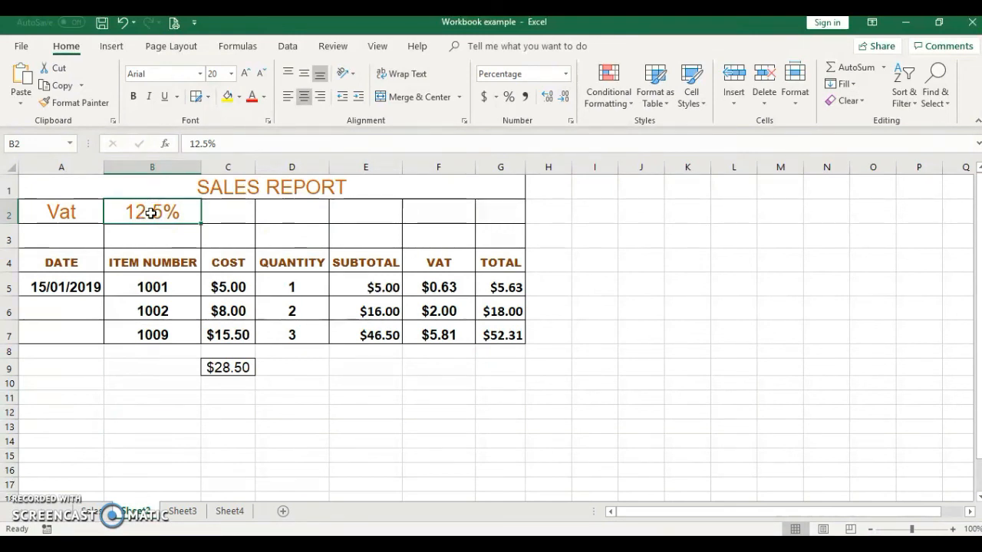
text(.15)
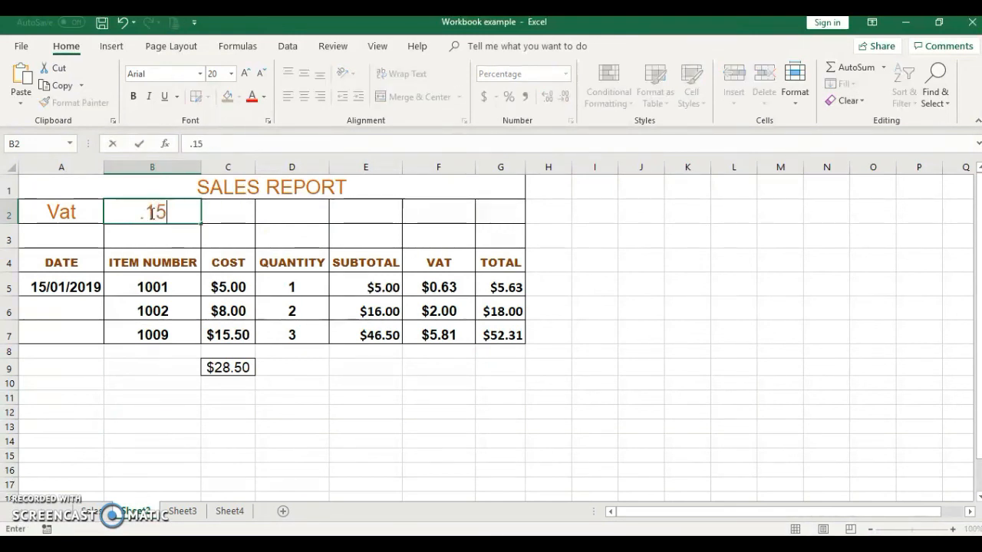
click(299, 213)
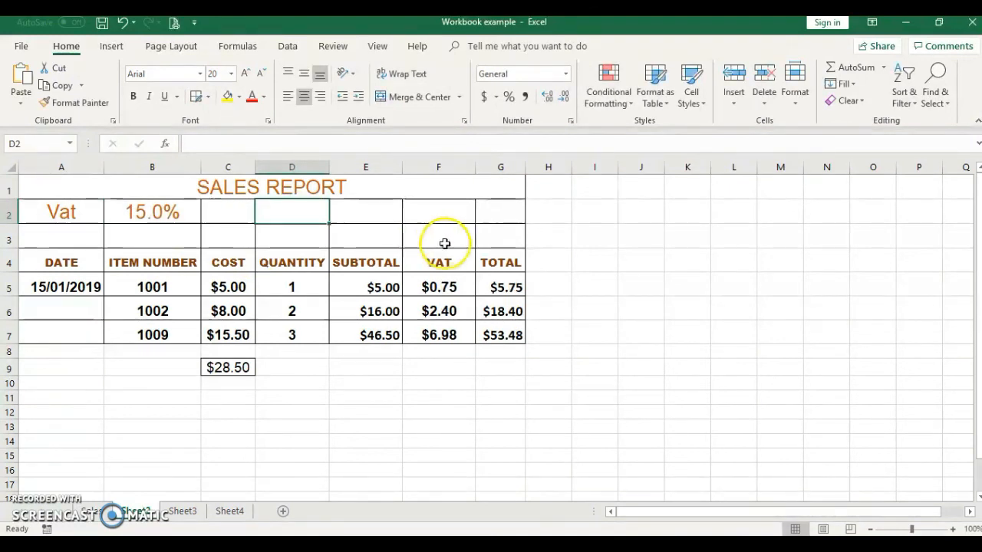